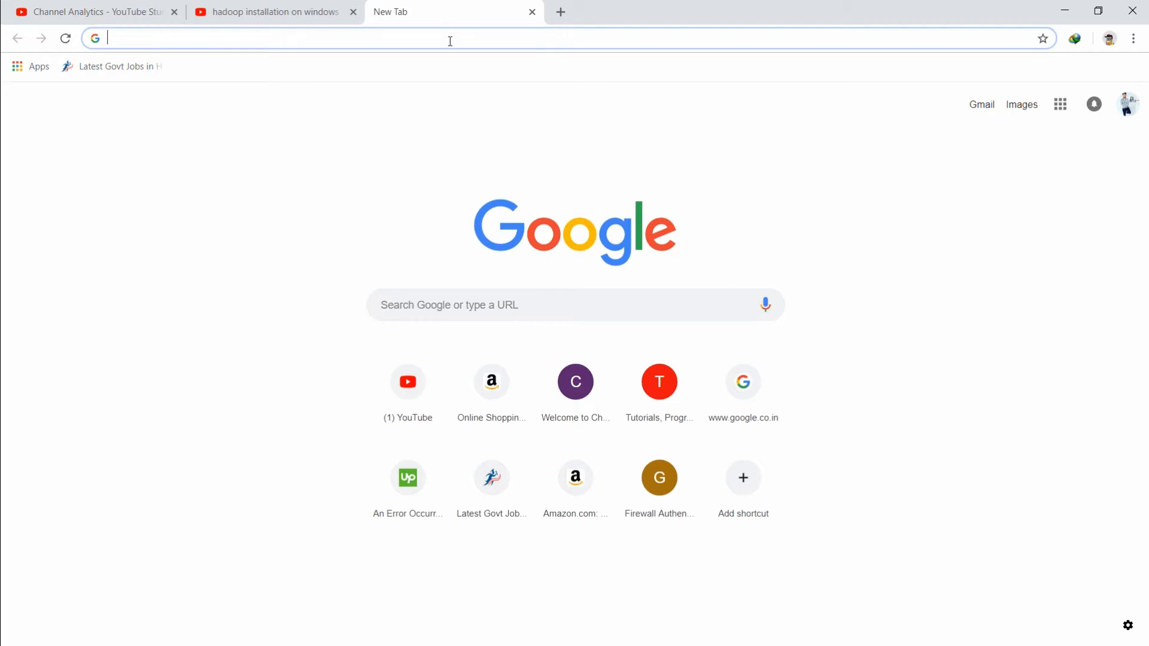
Step: Search the web for "howto install hadoop in windows"
{"action": "type", "text": "hwot"}
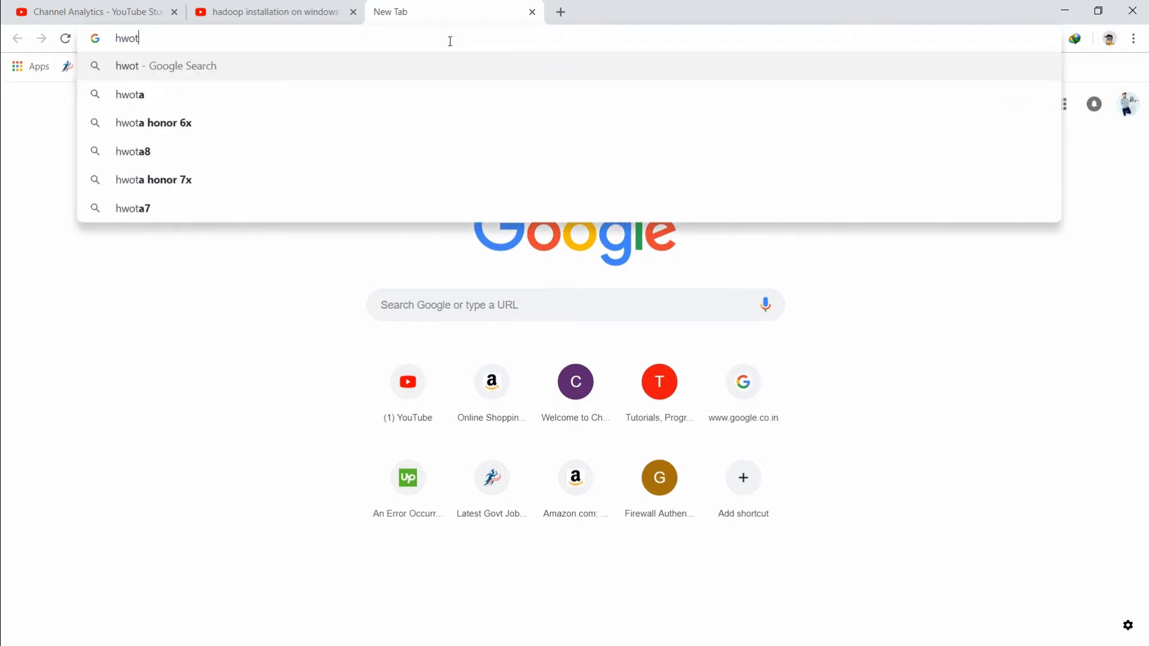
{"action": "key", "text": "BackSpace"}
{"action": "key", "text": "BackSpace"}
{"action": "key", "text": "BackSpace"}
{"action": "type", "text": "o"}
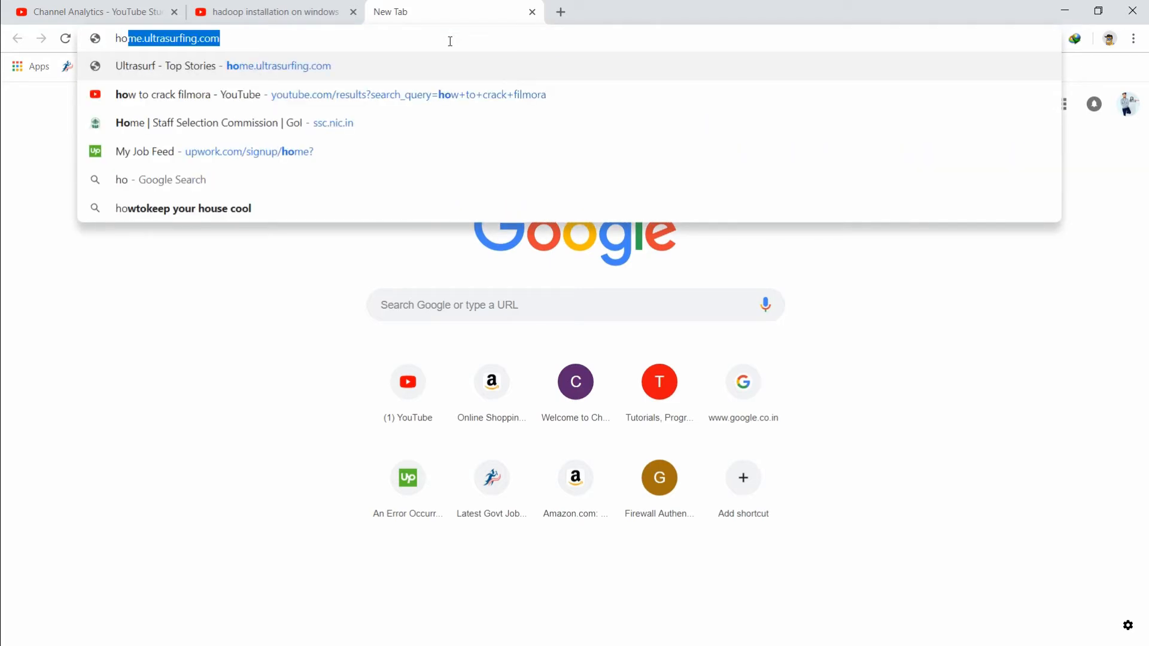
{"action": "type", "text": "wto ins"}
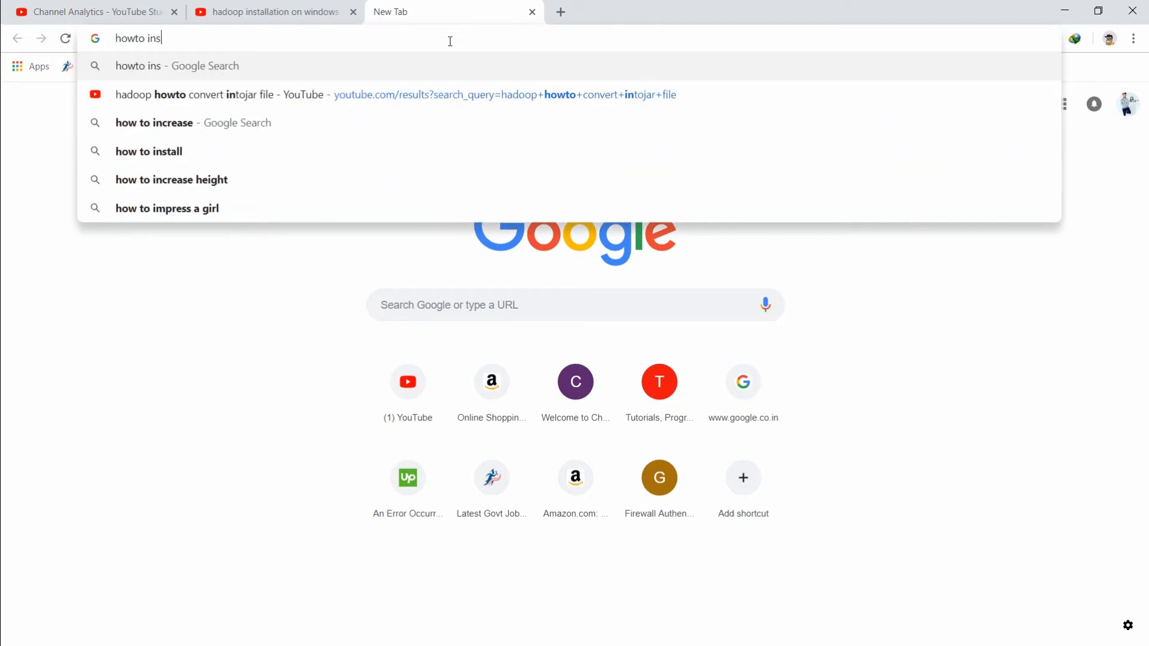
{"action": "type", "text": "tall had"}
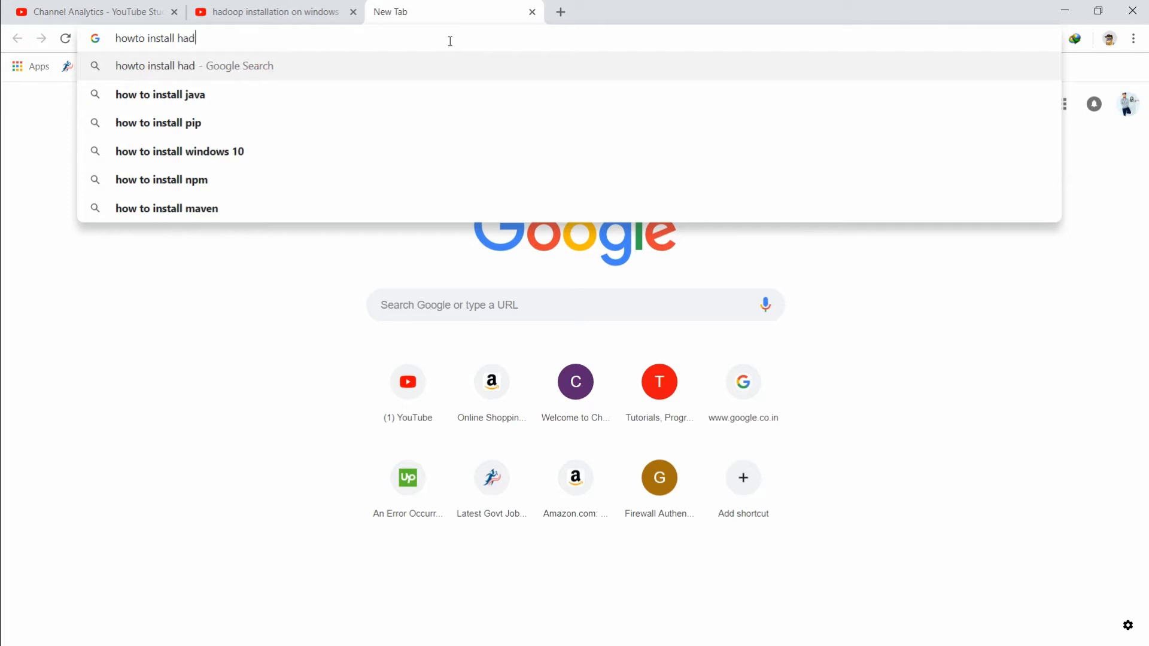
{"action": "type", "text": "oop in "}
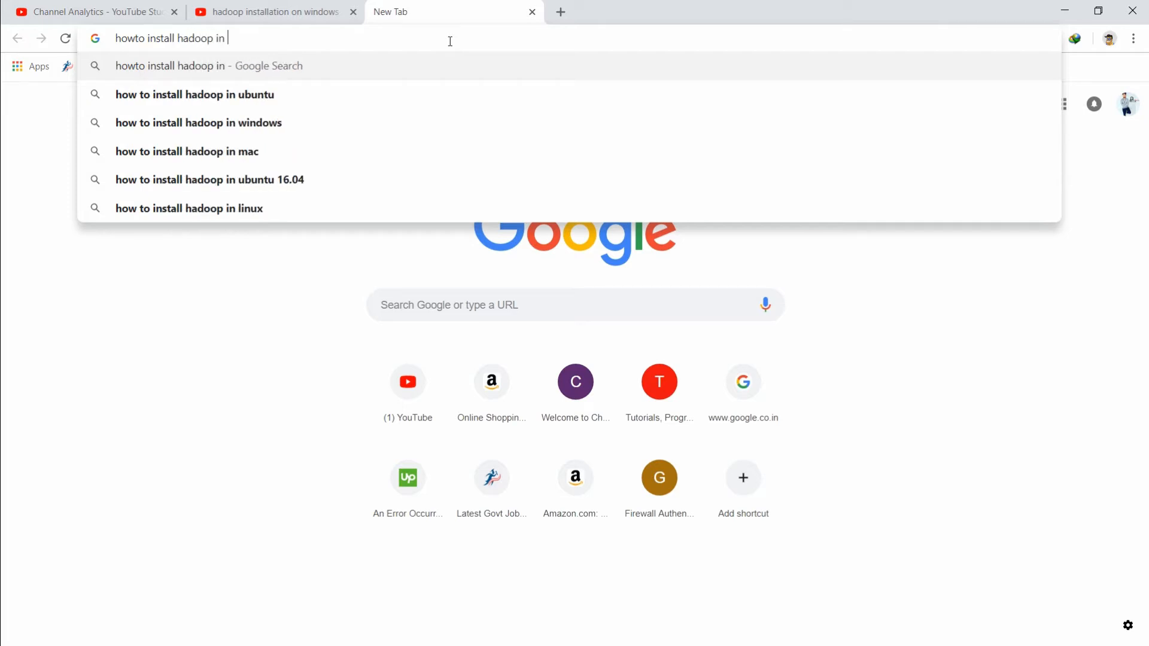
{"action": "type", "text": "windows"}
{"action": "key", "text": "Return"}
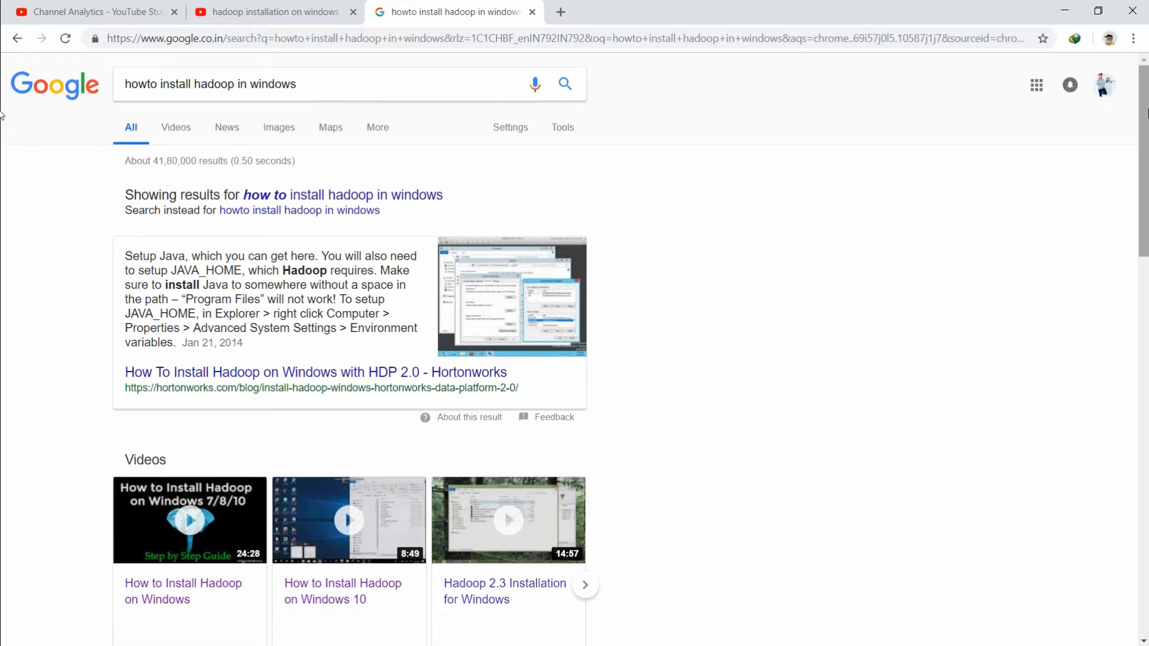
Step: Open the GitHub guide "Step by step Hadoop 2.8.0 installation on Window 10" from the results and read its Prepare and Set up sections
{"action": "scroll", "coordinate": [2, 167], "scroll_direction": "down", "scroll_amount": 1}
{"action": "scroll", "coordinate": [2, 166], "scroll_direction": "down", "scroll_amount": 6}
{"action": "left_click", "coordinate": [428, 326]}
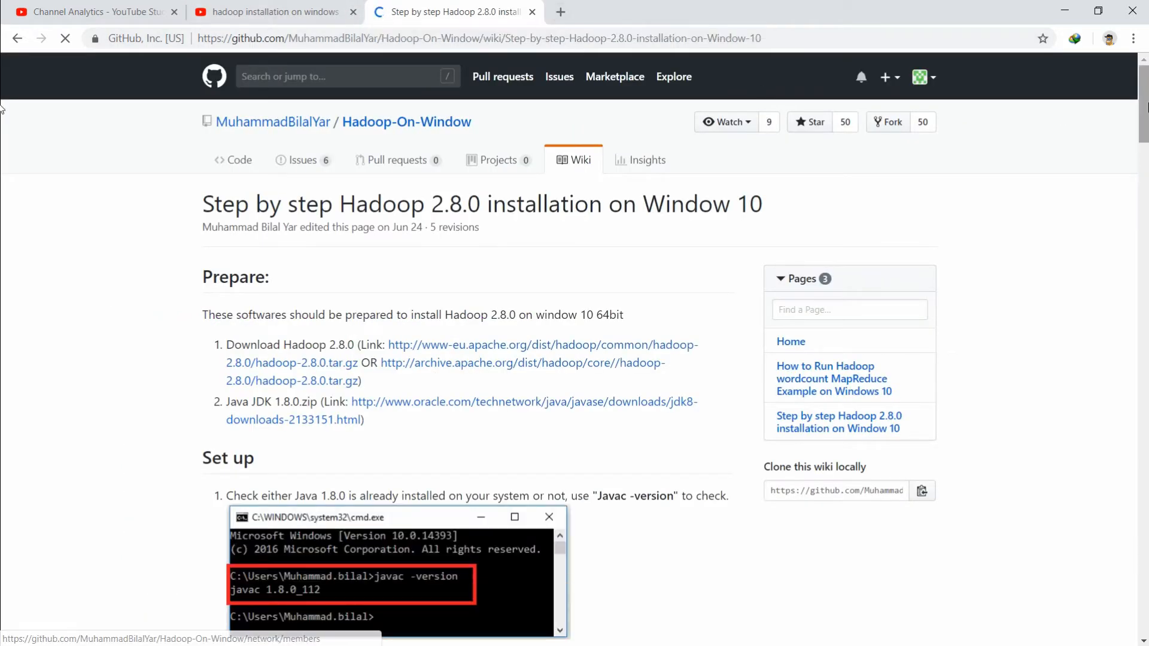
{"action": "scroll", "coordinate": [2, 114], "scroll_direction": "down", "scroll_amount": 1}
{"action": "scroll", "coordinate": [2, 114], "scroll_direction": "down", "scroll_amount": 3}
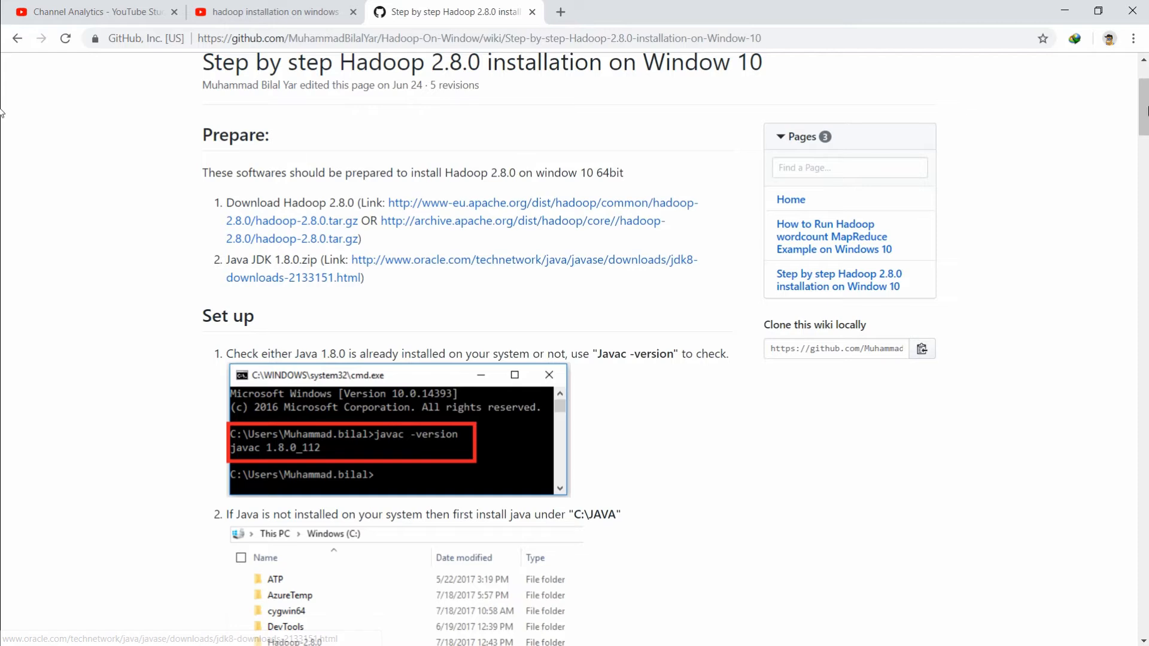
{"action": "scroll", "coordinate": [1, 136], "scroll_direction": "down", "scroll_amount": 3}
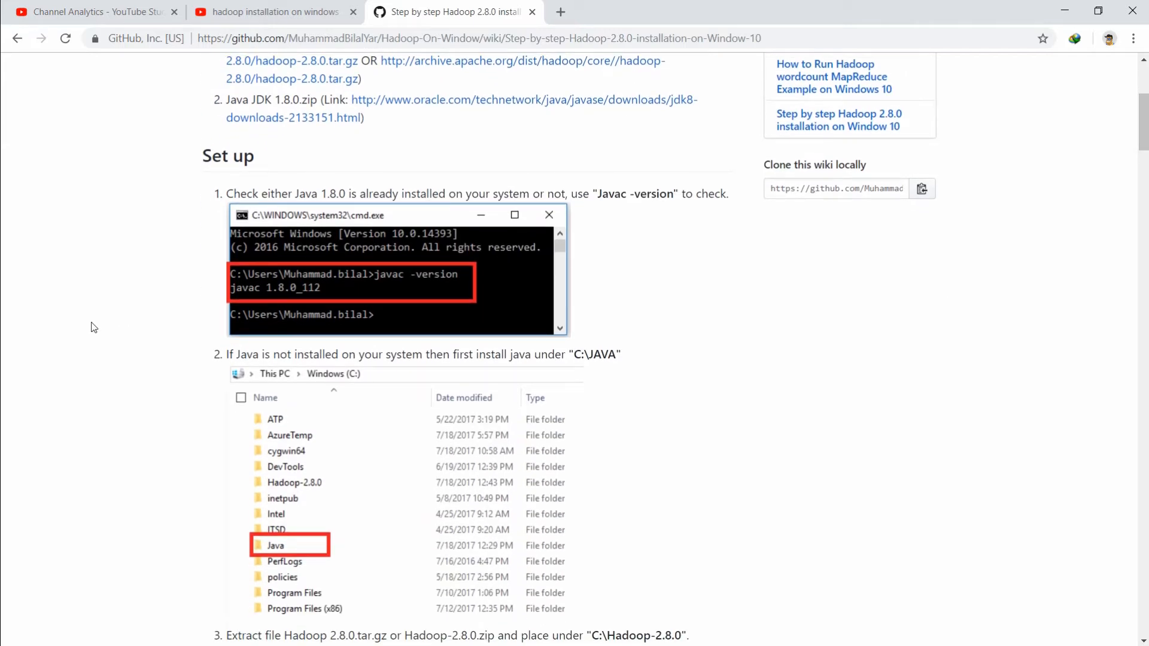
Step: Check the installed Java version in a Command Prompt with java -version, and minimize the console
{"action": "key", "text": "super+r"}
{"action": "key", "text": "Return"}
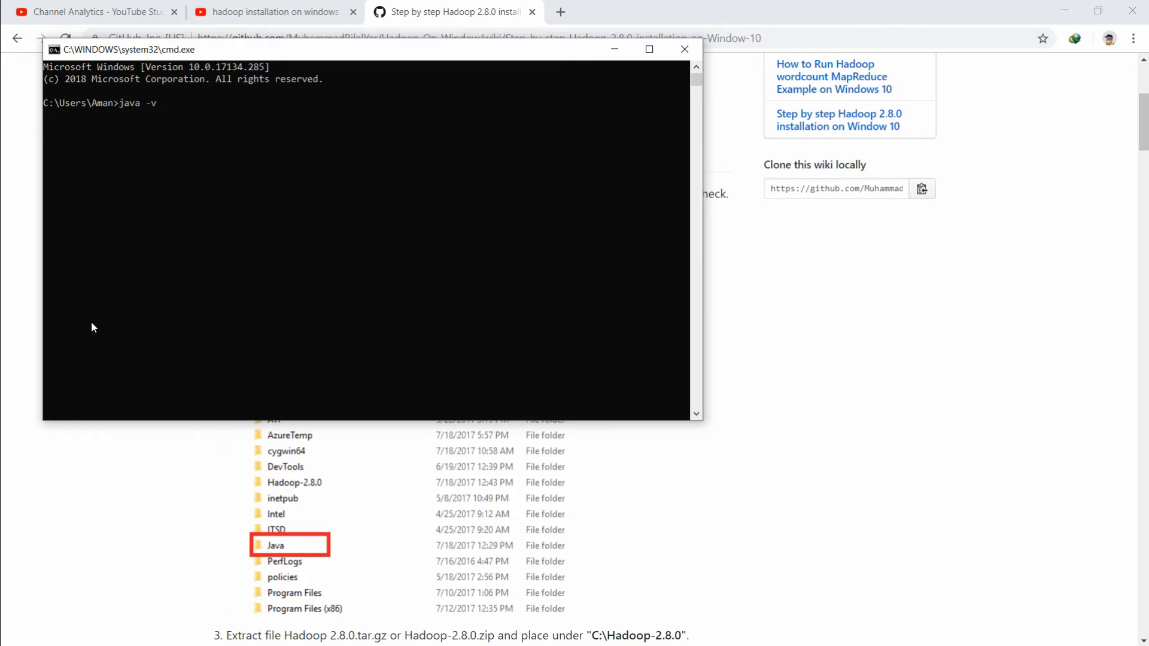
{"action": "type", "text": "java -version"}
{"action": "key", "text": "Return"}
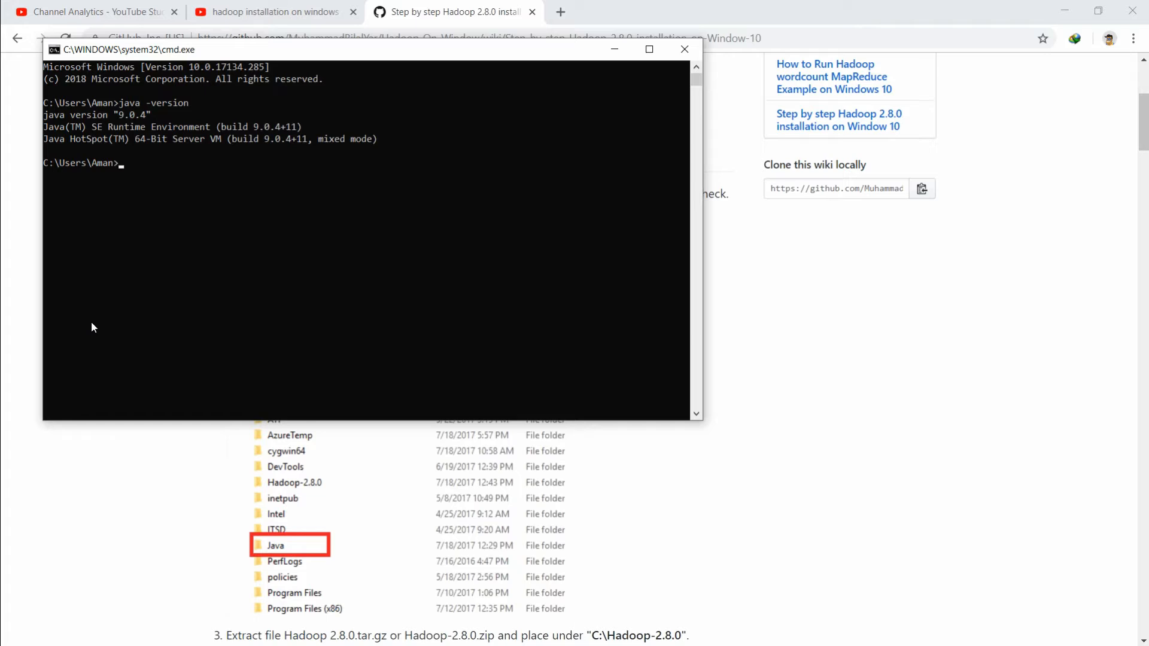
{"action": "left_click_drag", "start_coordinate": [298, 54], "coordinate": [689, 144]}
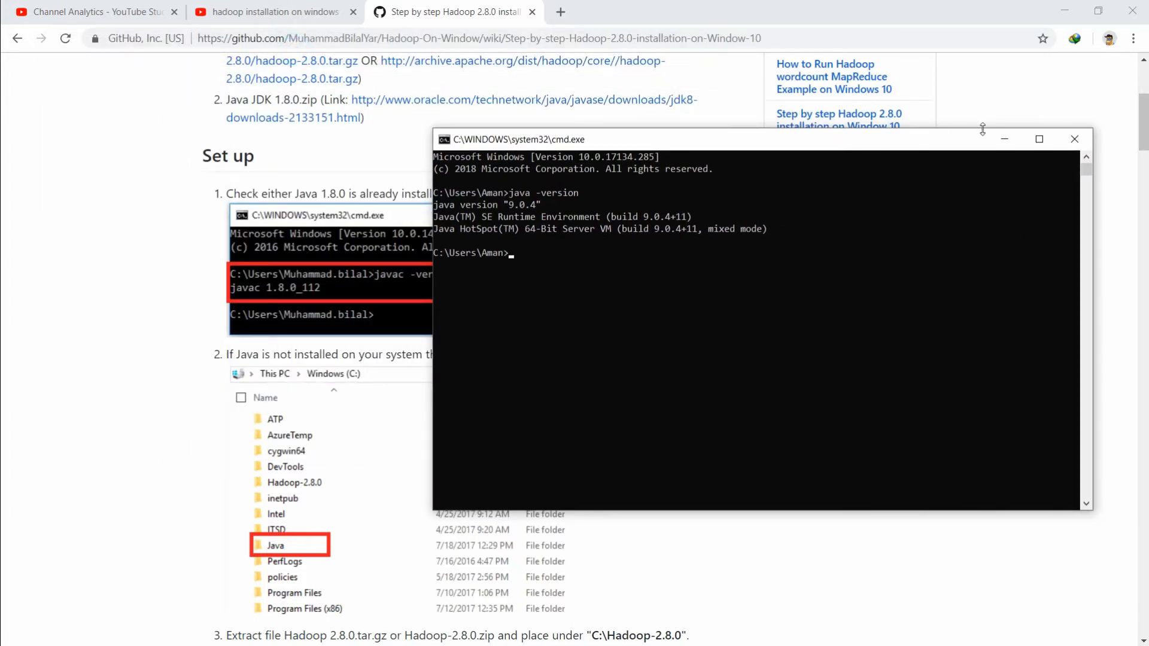
{"action": "left_click", "coordinate": [1005, 139]}
Step: Review the guide's Hadoop extraction and HADOOP_HOME instructions, and open the Compressed folder in Downloads in File Explorer
{"action": "scroll", "coordinate": [2, 169], "scroll_direction": "down", "scroll_amount": 6}
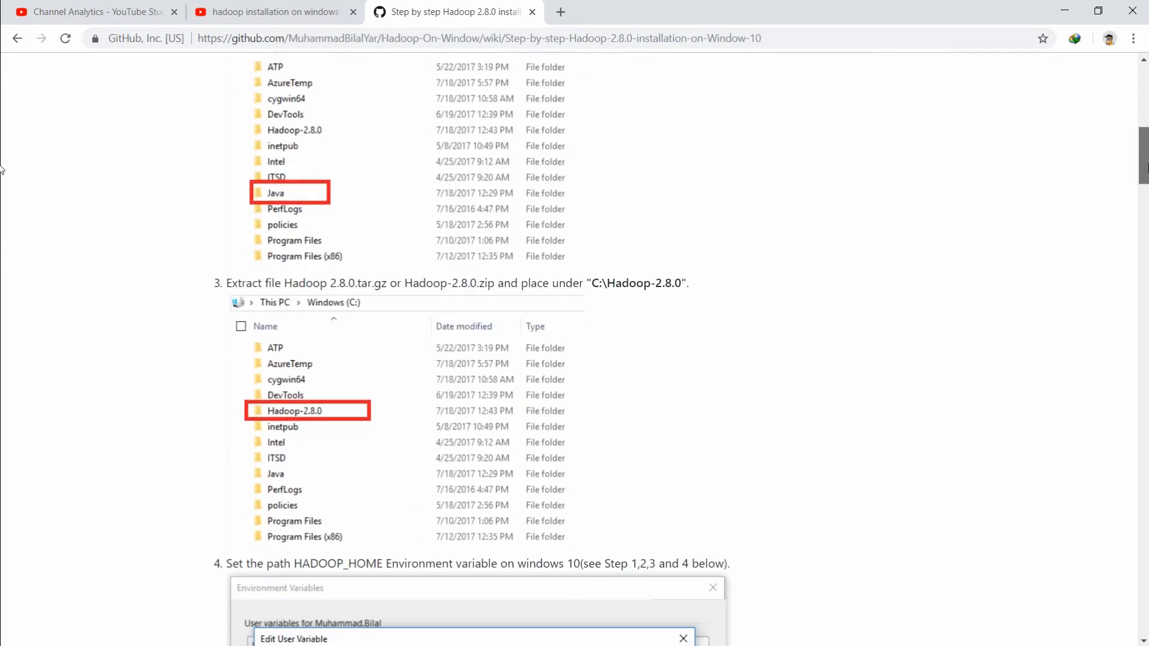
{"action": "scroll", "coordinate": [2, 169], "scroll_direction": "down", "scroll_amount": 3}
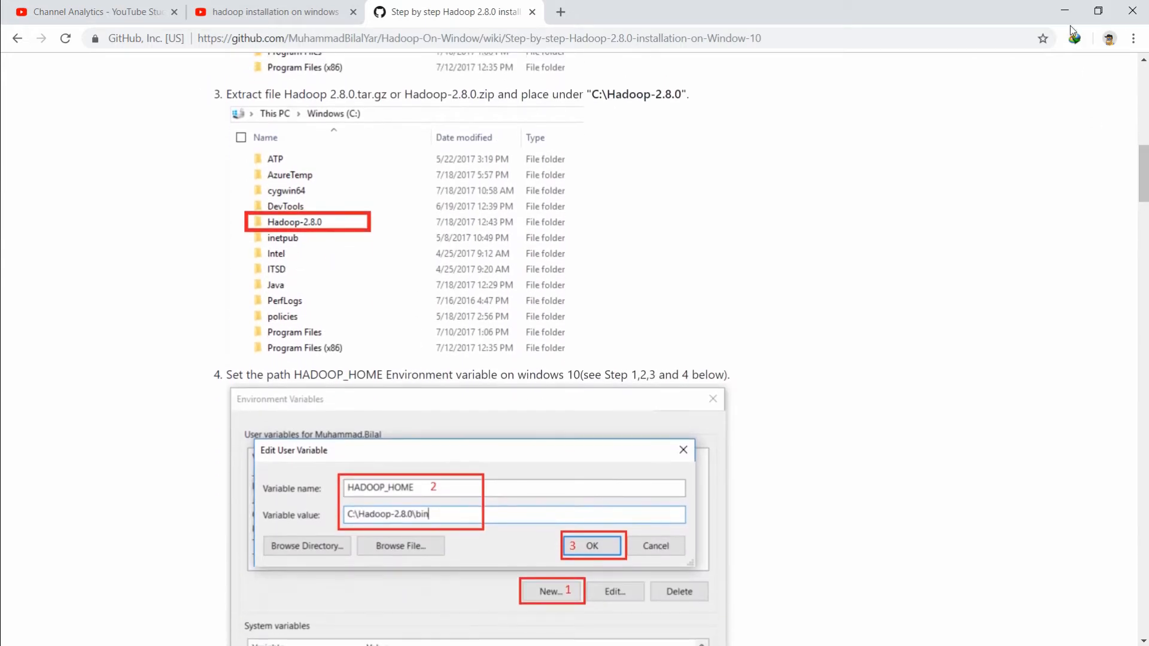
{"action": "left_click", "coordinate": [1064, 11]}
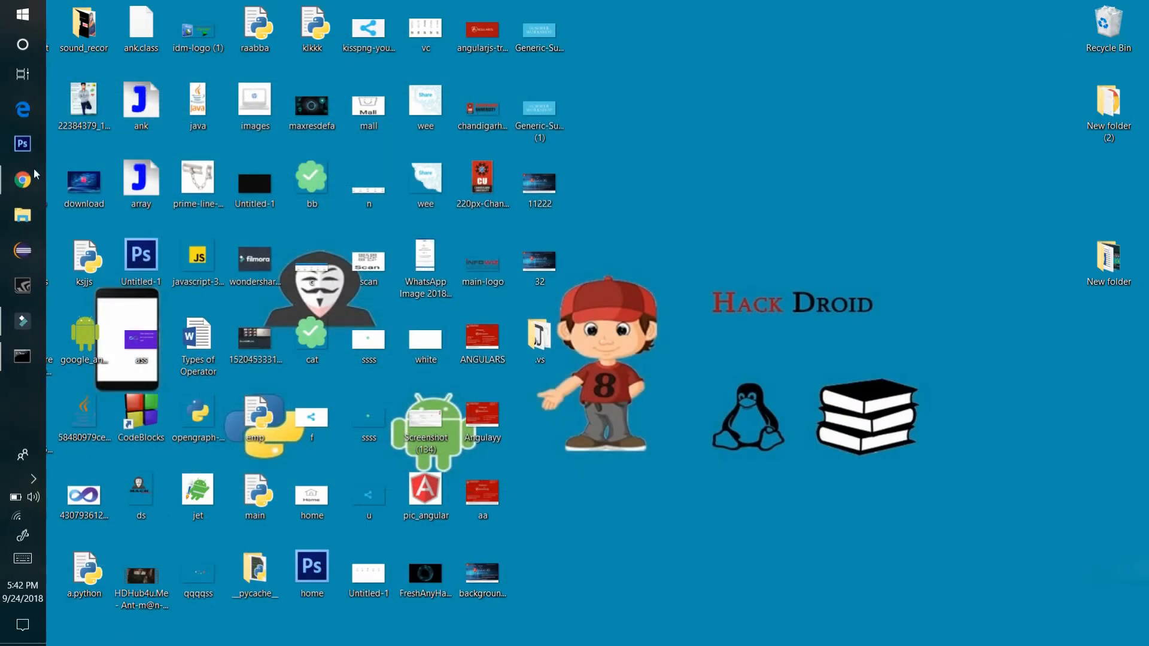
{"action": "left_click", "coordinate": [22, 217]}
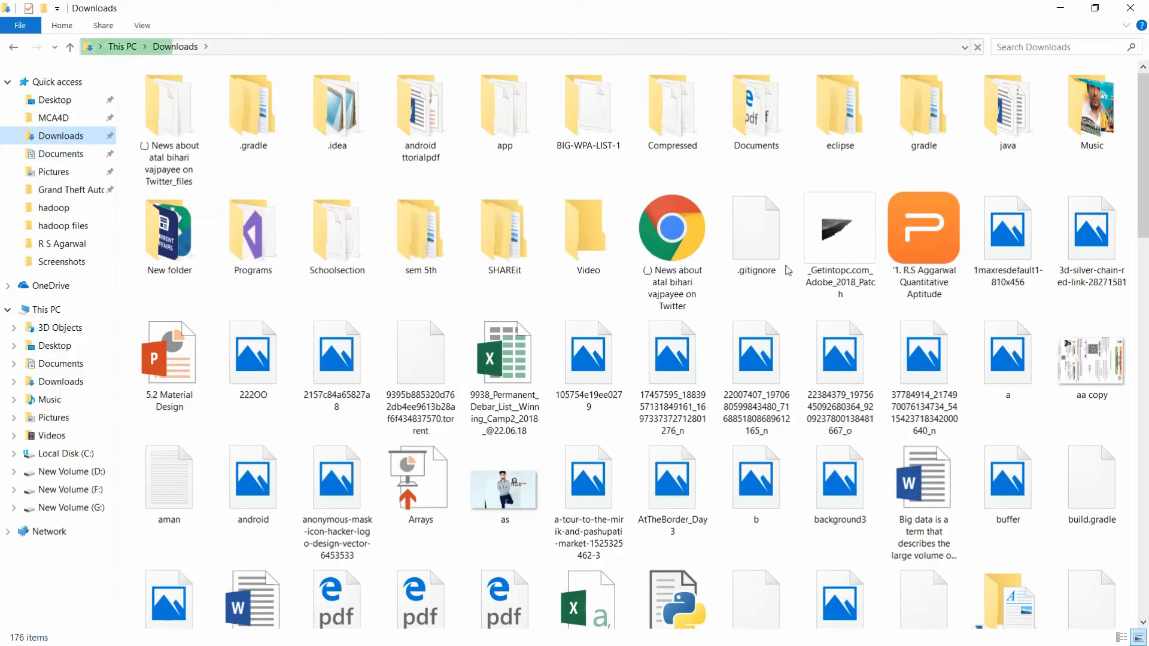
{"action": "left_click", "coordinate": [663, 134]}
{"action": "double_click", "coordinate": [663, 134]}
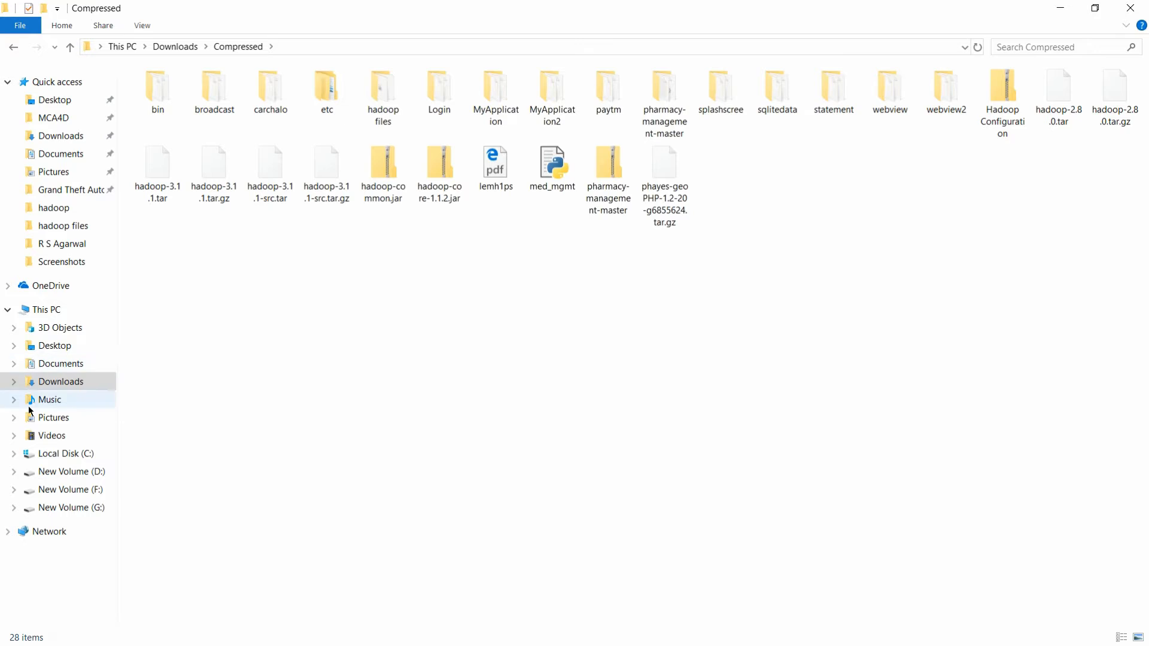
Step: View the folders on Local Disk (C:) and compare them with the installation guide in Chrome
{"action": "left_click", "coordinate": [52, 453]}
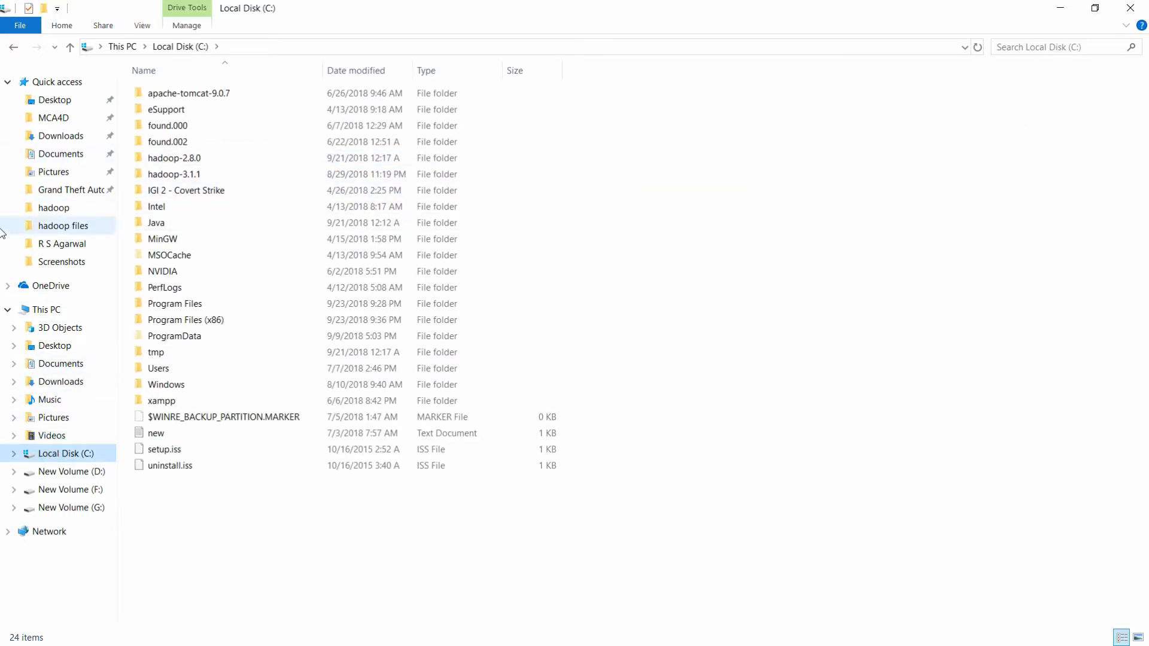
{"action": "key", "text": "super"}
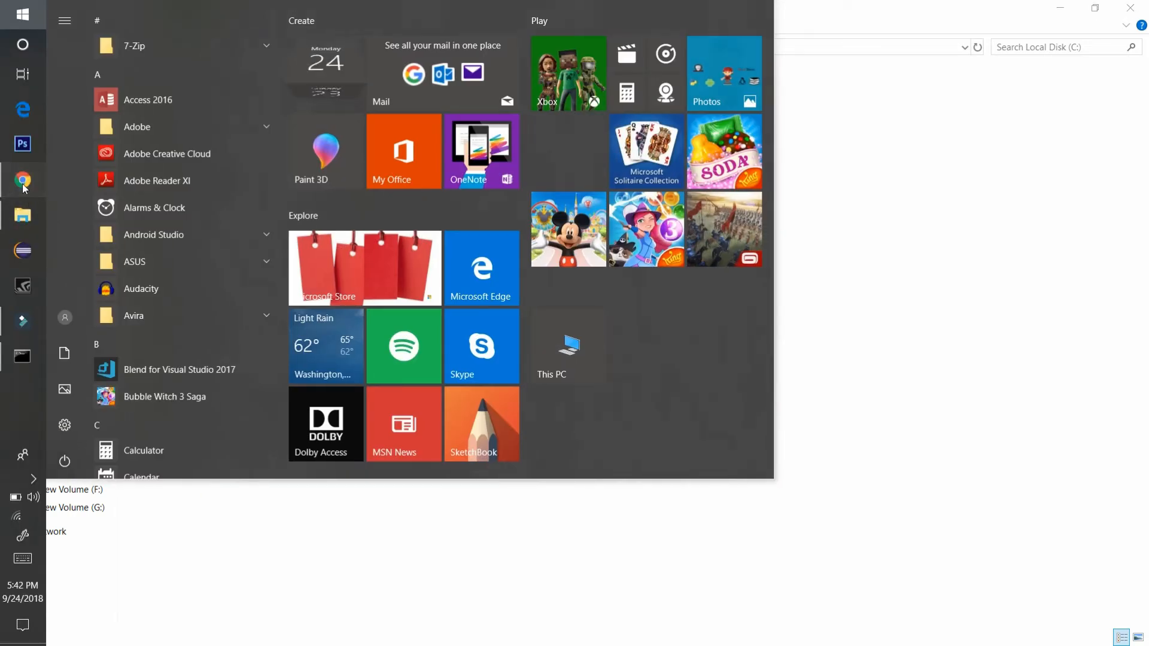
{"action": "left_click", "coordinate": [23, 181]}
{"action": "left_click_drag", "start_coordinate": [1144, 189], "coordinate": [1144, 204]}
{"action": "left_click", "coordinate": [1065, 10]}
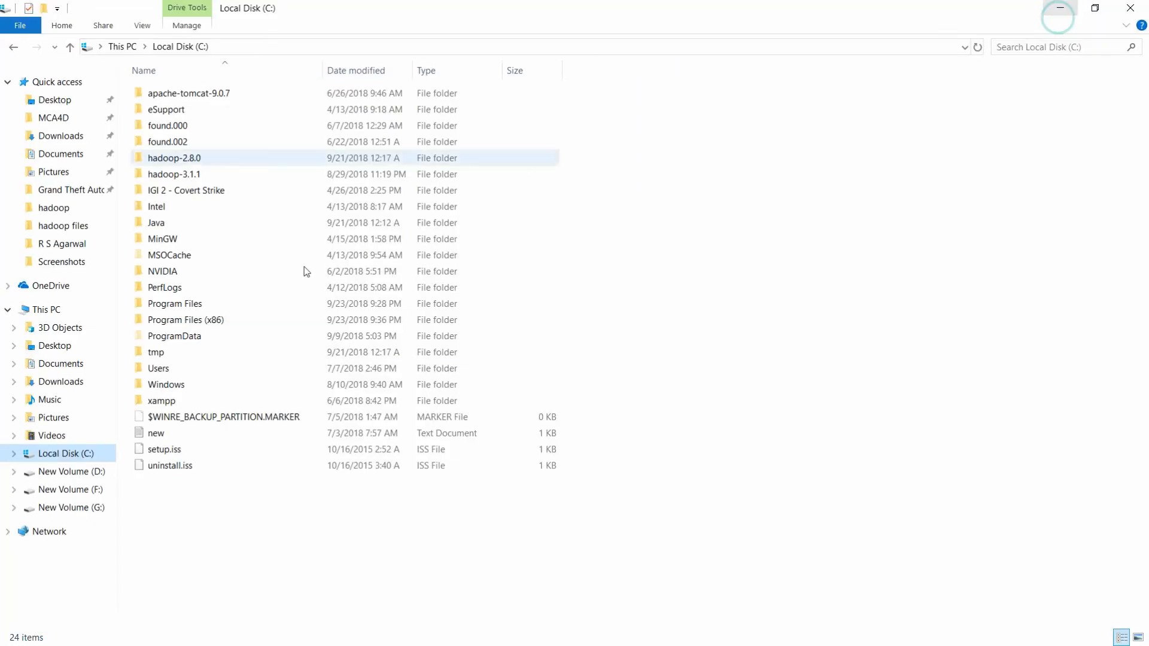
Step: Open the Environment Variables dialog from the advanced system settings of This PC
{"action": "left_click", "coordinate": [71, 316]}
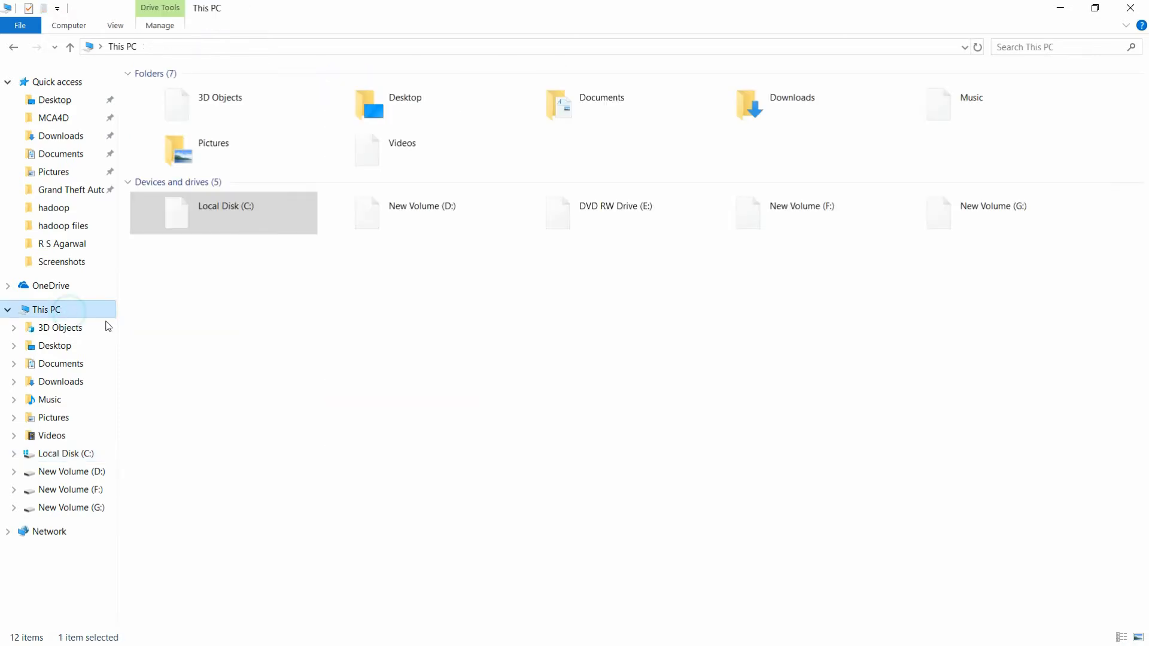
{"action": "right_click", "coordinate": [369, 433]}
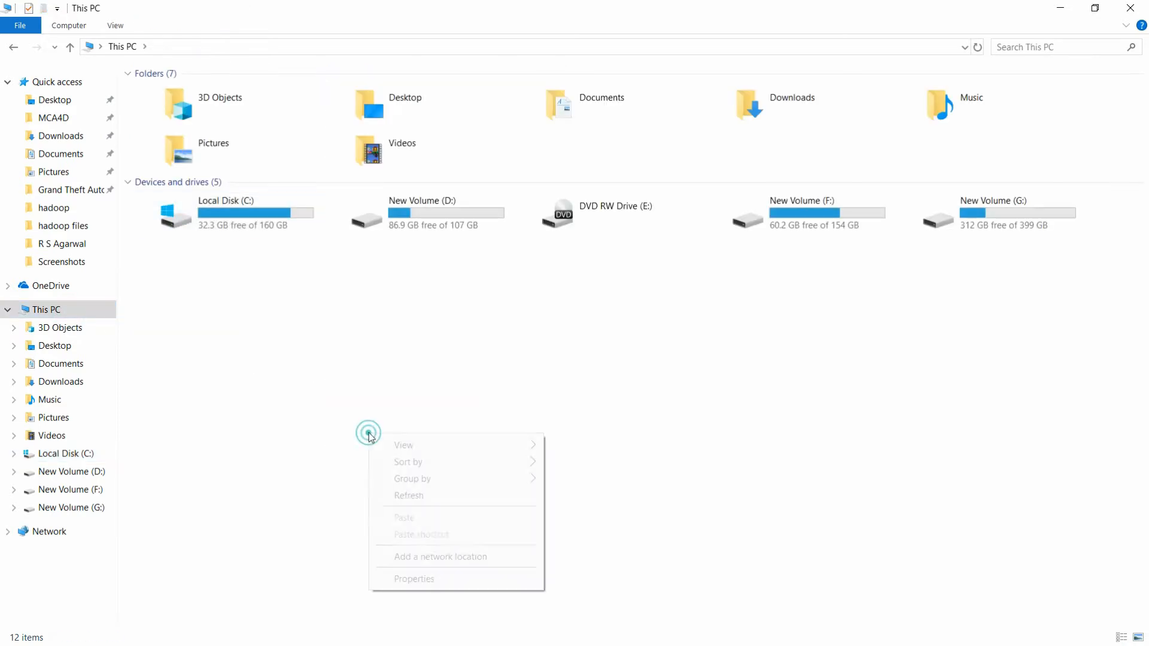
{"action": "left_click", "coordinate": [412, 578]}
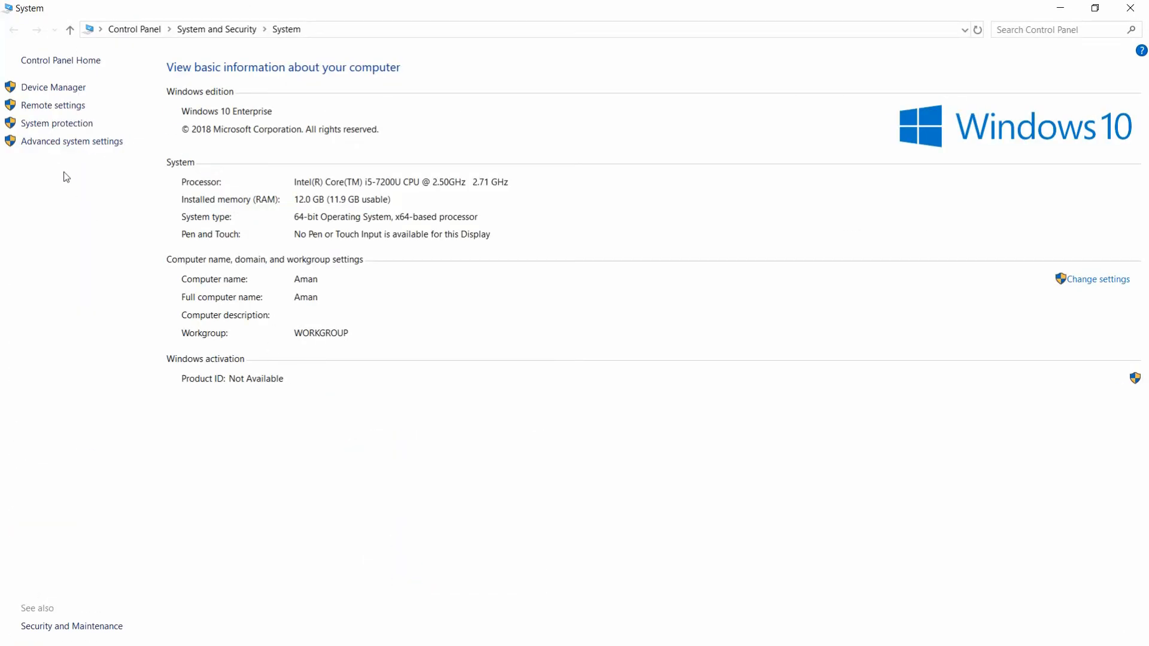
{"action": "left_click", "coordinate": [85, 142]}
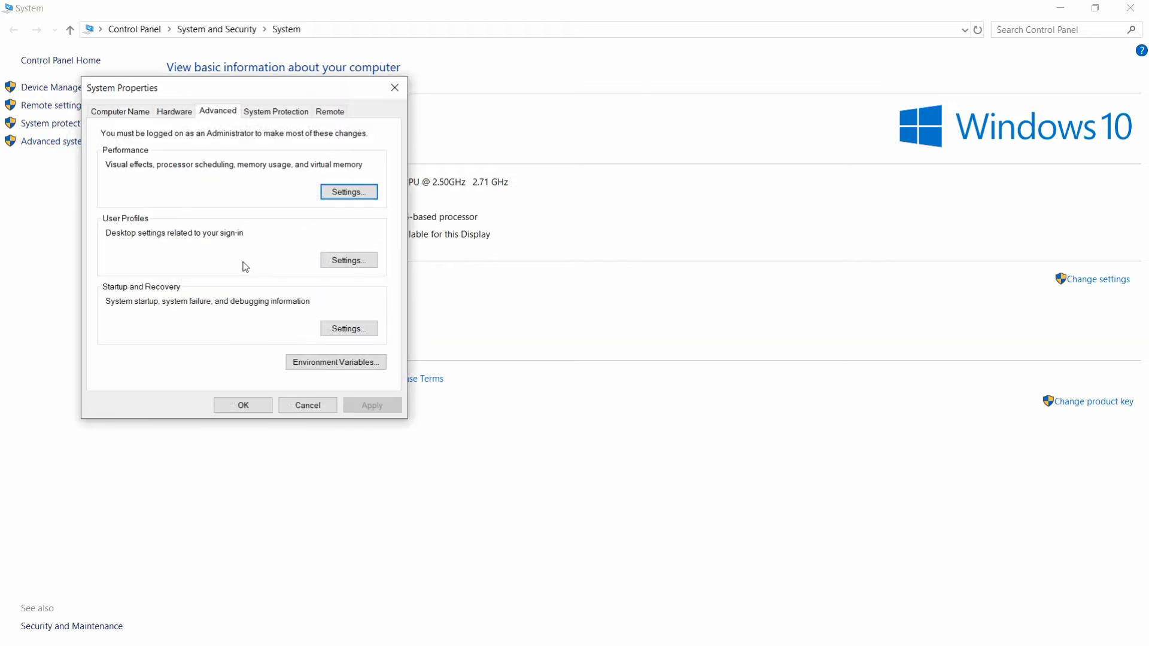
{"action": "left_click", "coordinate": [318, 363]}
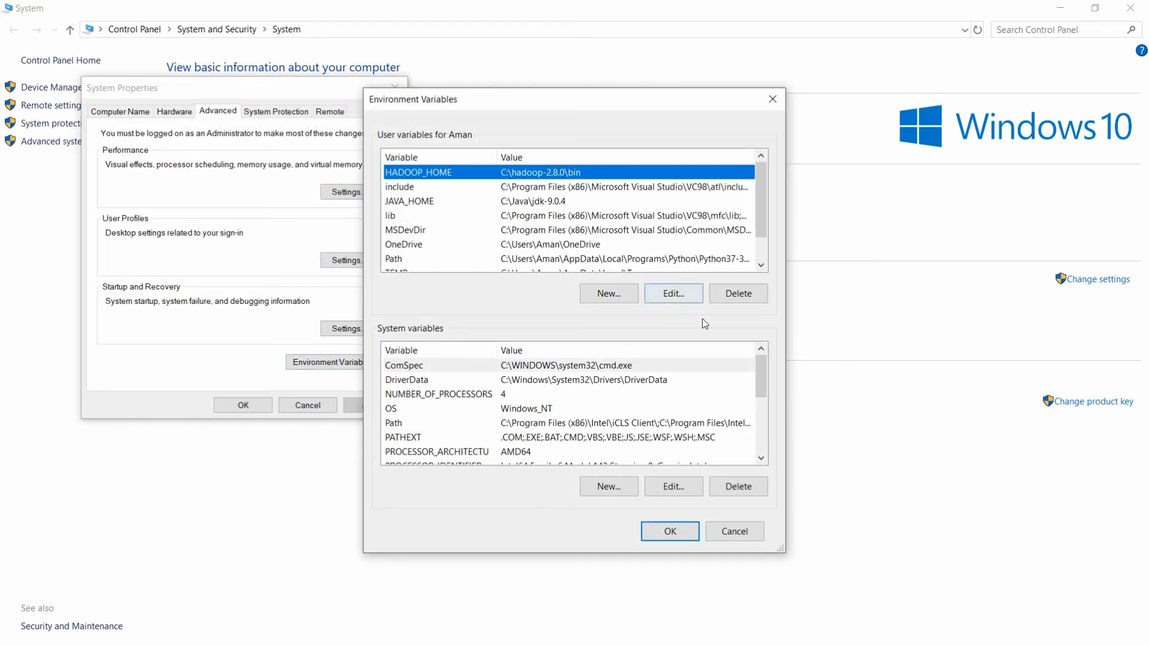
Step: Inspect the C:\hadoop-2.8.0\bin and C:\Java\jdk-9.0.4 entries in the system Path variable, and close the settings dialogs
{"action": "left_click_drag", "start_coordinate": [764, 371], "coordinate": [764, 382]}
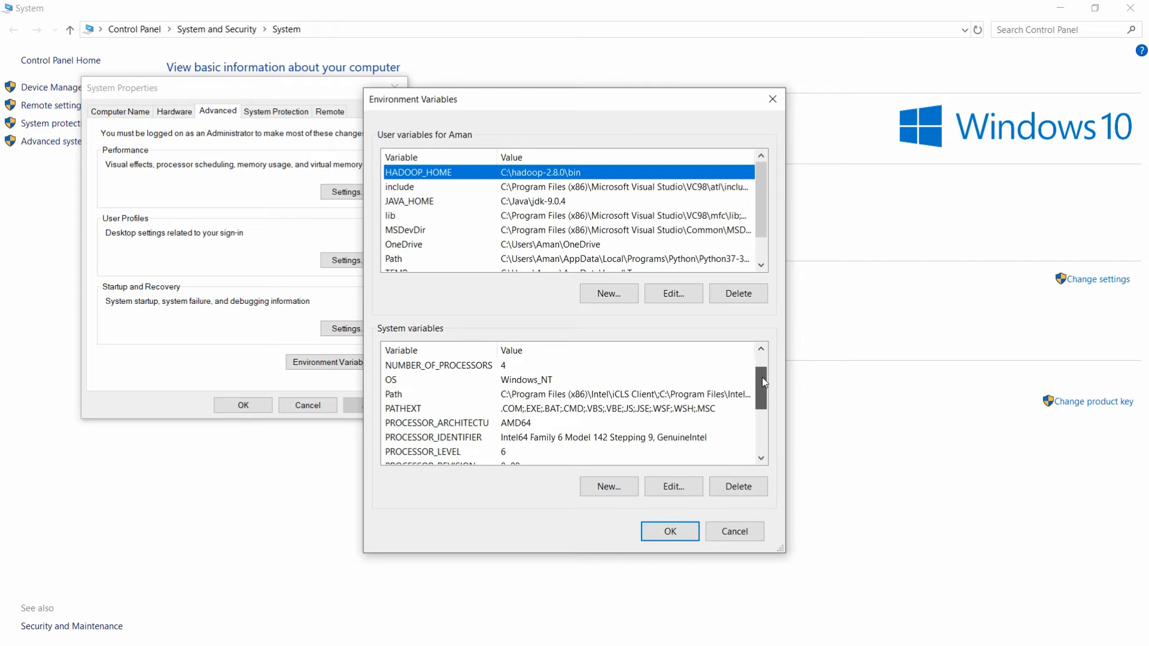
{"action": "double_click", "coordinate": [567, 396]}
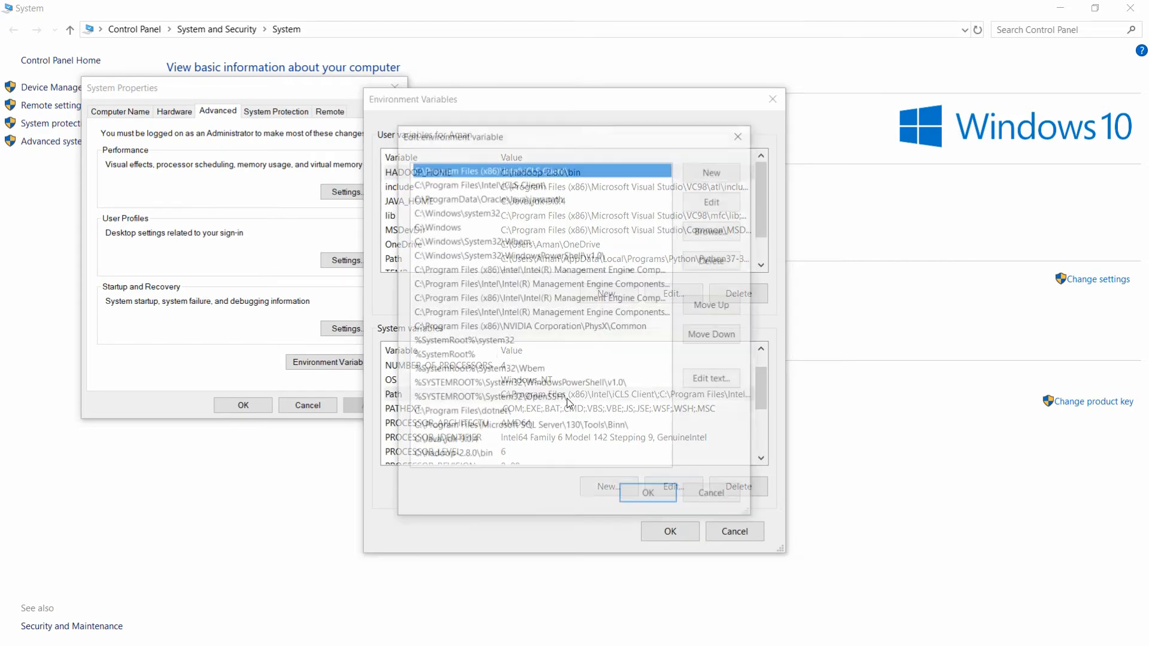
{"action": "left_click", "coordinate": [454, 458]}
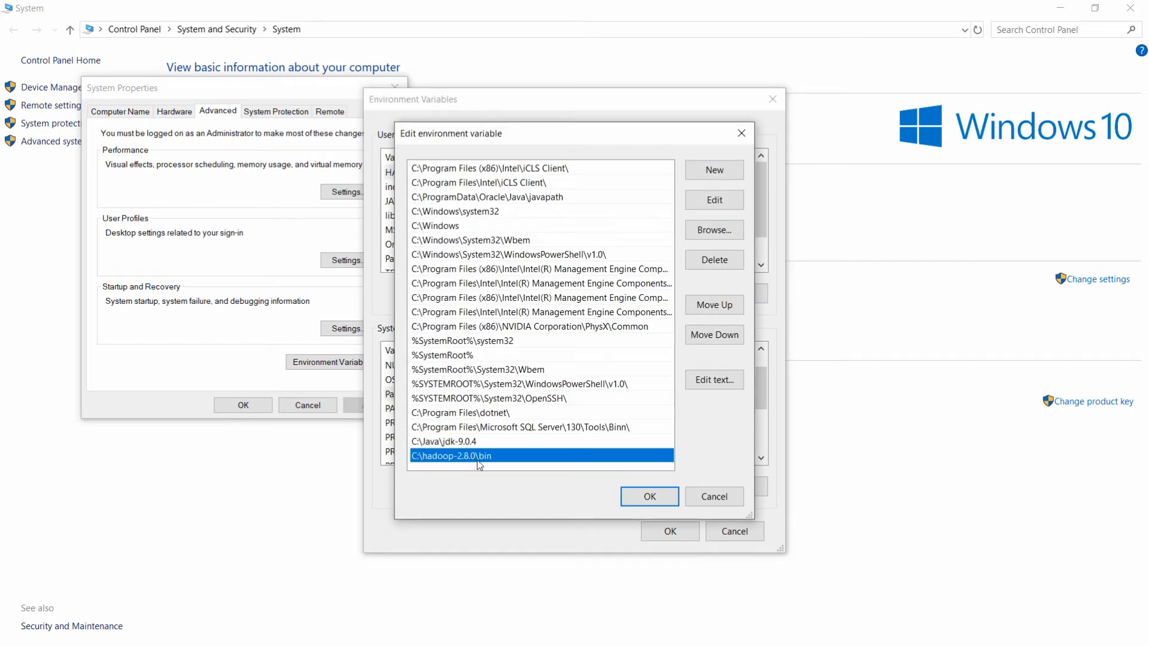
{"action": "left_click", "coordinate": [462, 444]}
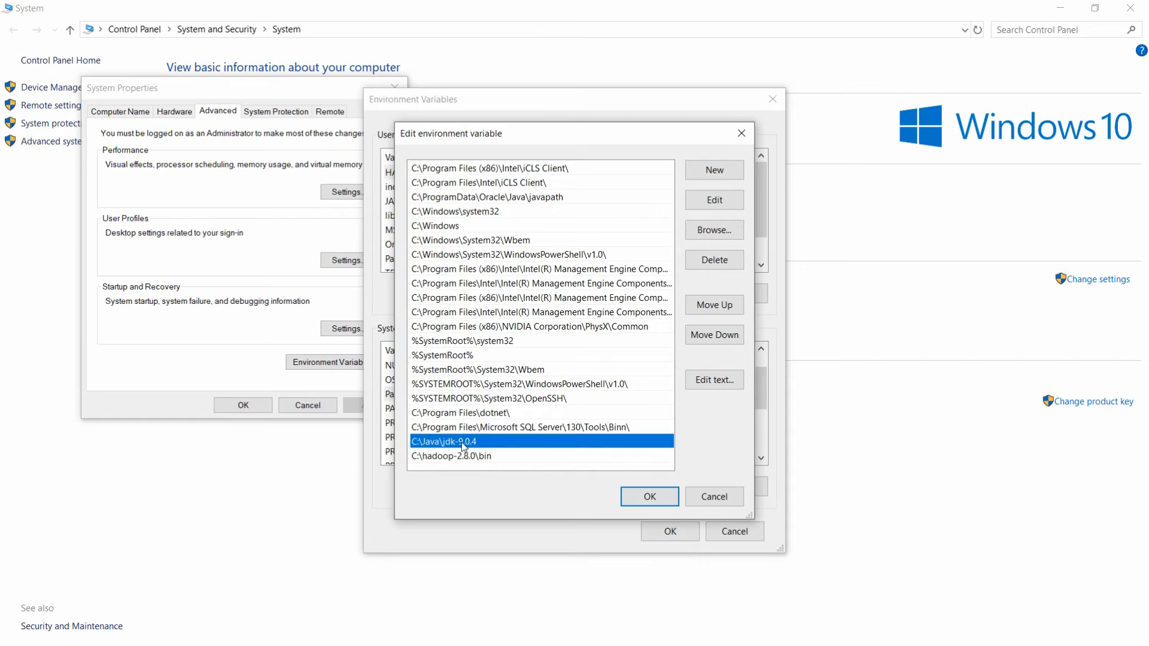
{"action": "left_click", "coordinate": [655, 499]}
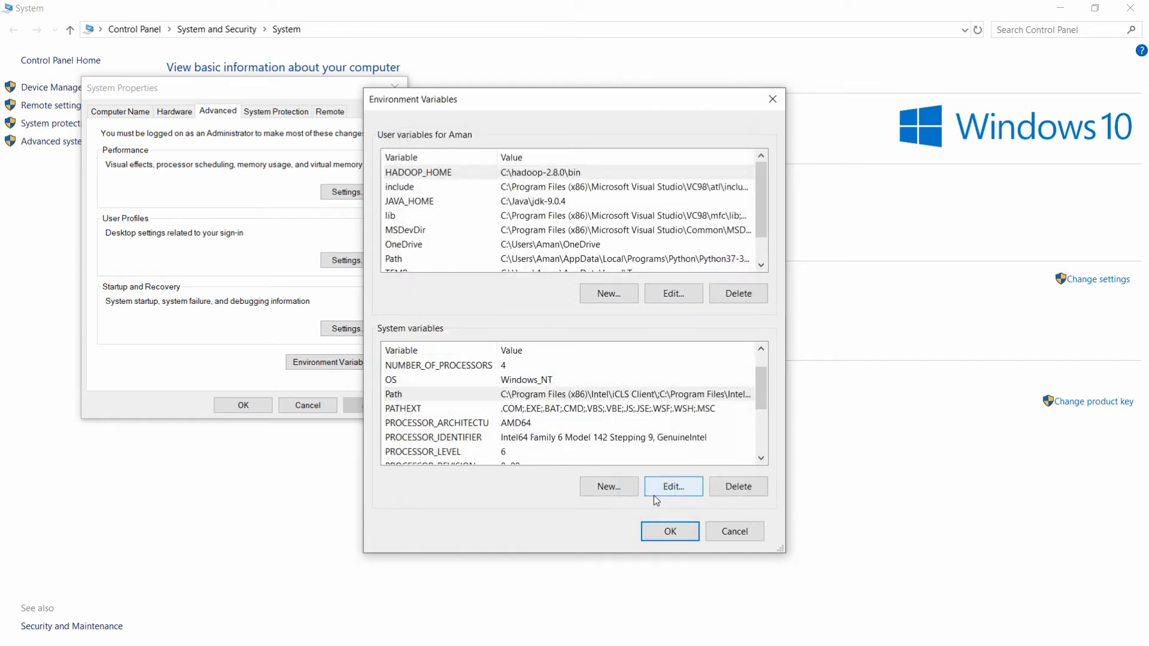
{"action": "left_click", "coordinate": [671, 532]}
{"action": "left_click", "coordinate": [256, 407]}
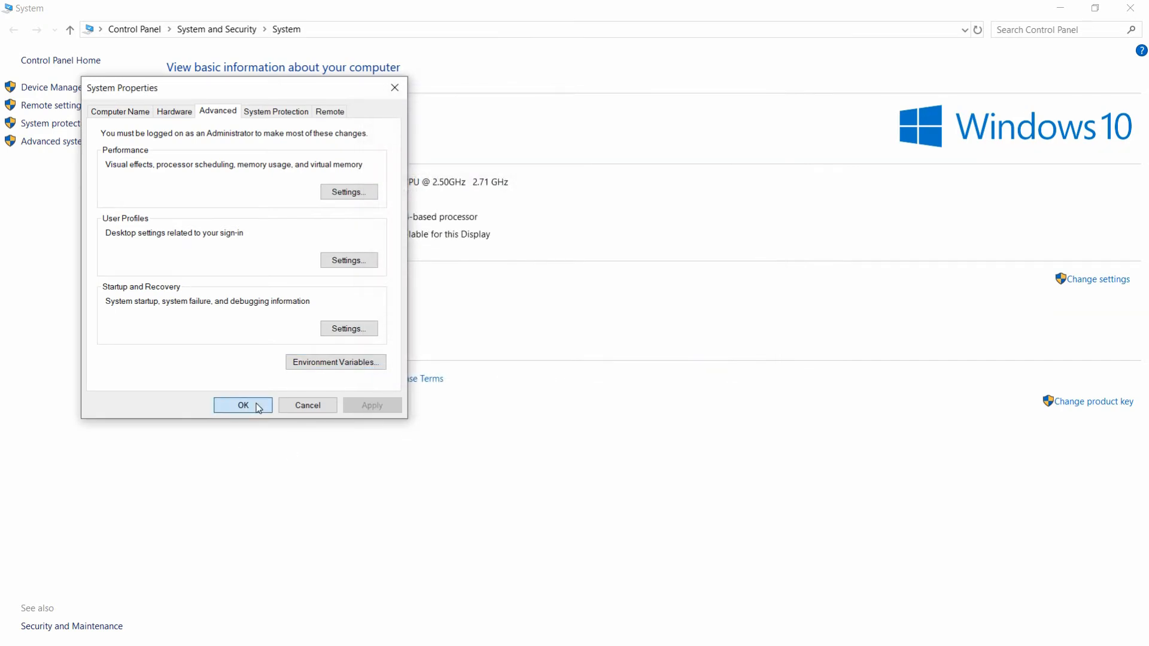
{"action": "left_click", "coordinate": [1060, 7]}
Step: Browse to the datanode folder inside C:\hadoop-2.8.0\Data
{"action": "left_click", "coordinate": [263, 207]}
{"action": "double_click", "coordinate": [263, 206]}
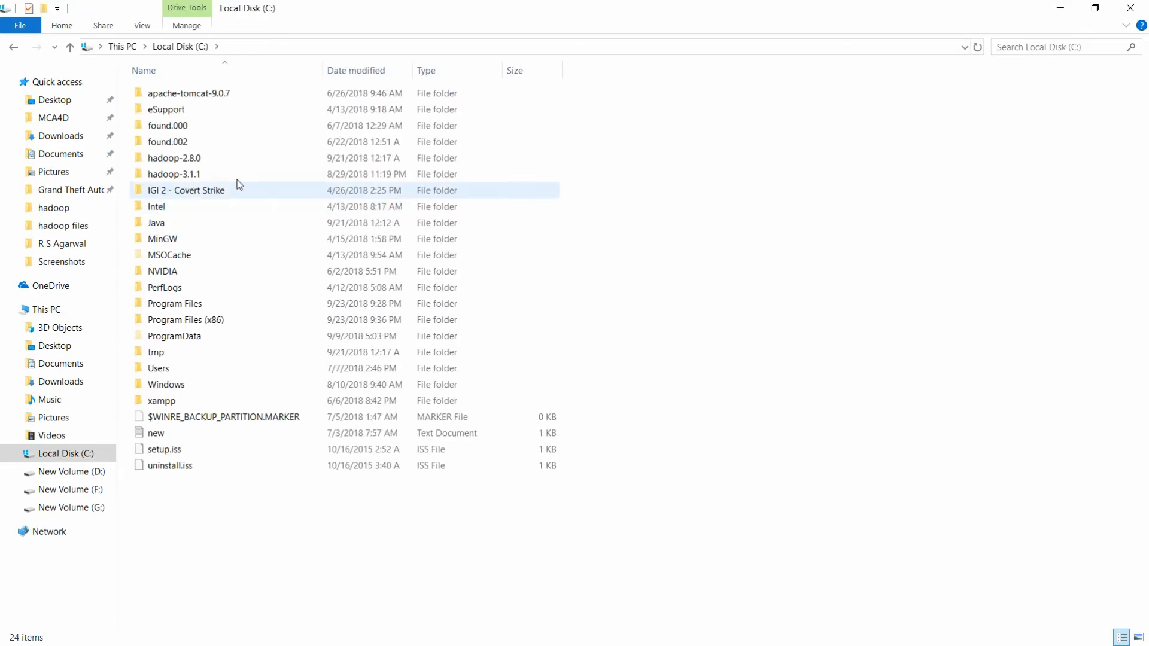
{"action": "double_click", "coordinate": [226, 159]}
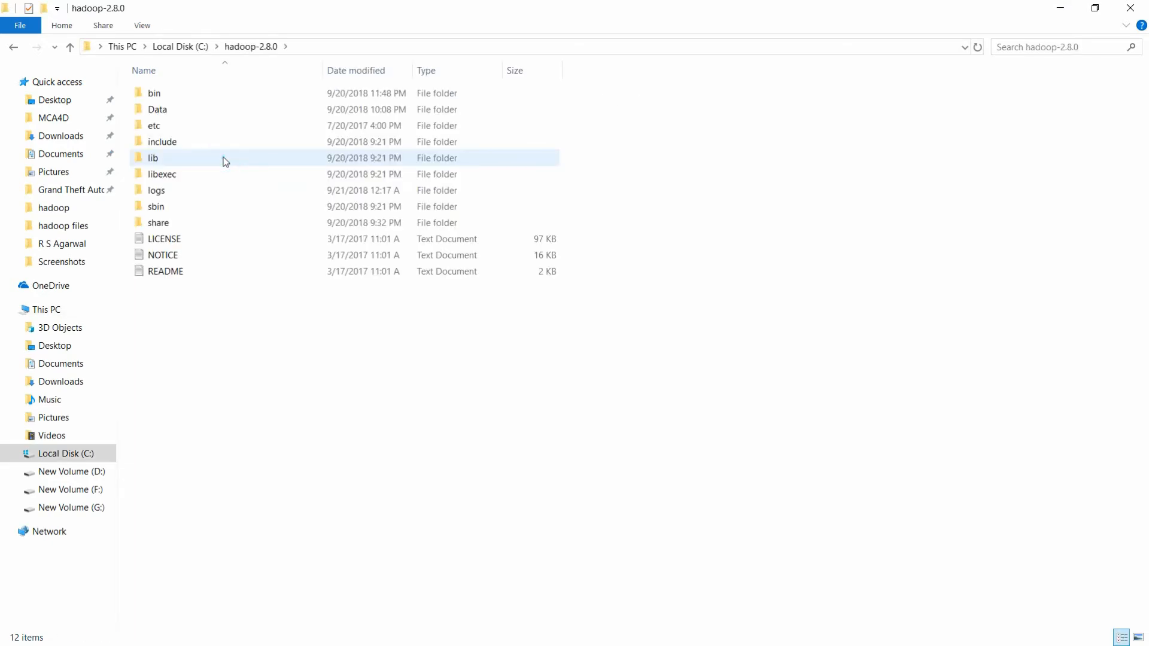
{"action": "double_click", "coordinate": [198, 113]}
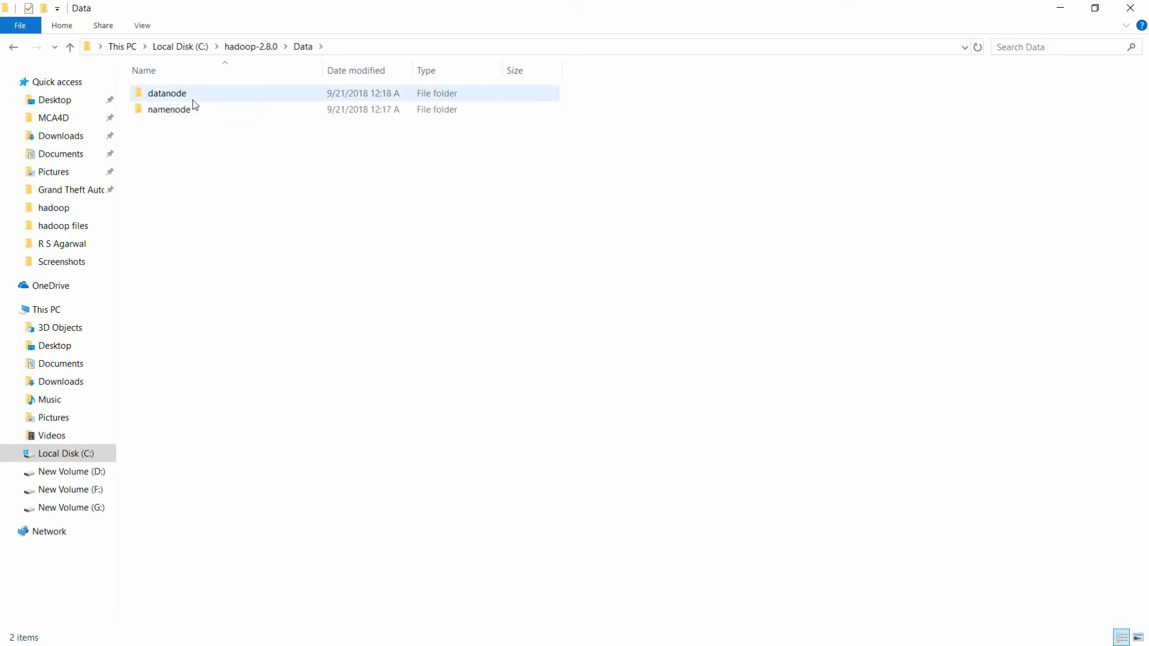
{"action": "double_click", "coordinate": [209, 98]}
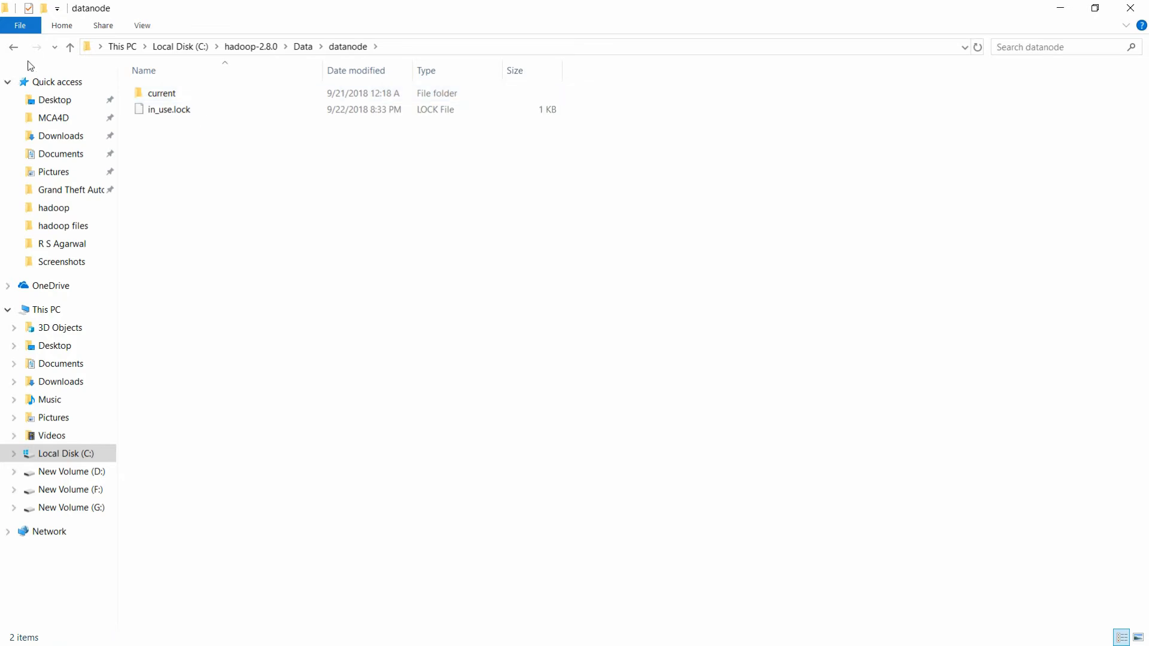
Step: View the datanode and namenode folders inside Data, and return to the hadoop-2.8.0 folder
{"action": "left_click", "coordinate": [13, 47]}
{"action": "left_click", "coordinate": [13, 47]}
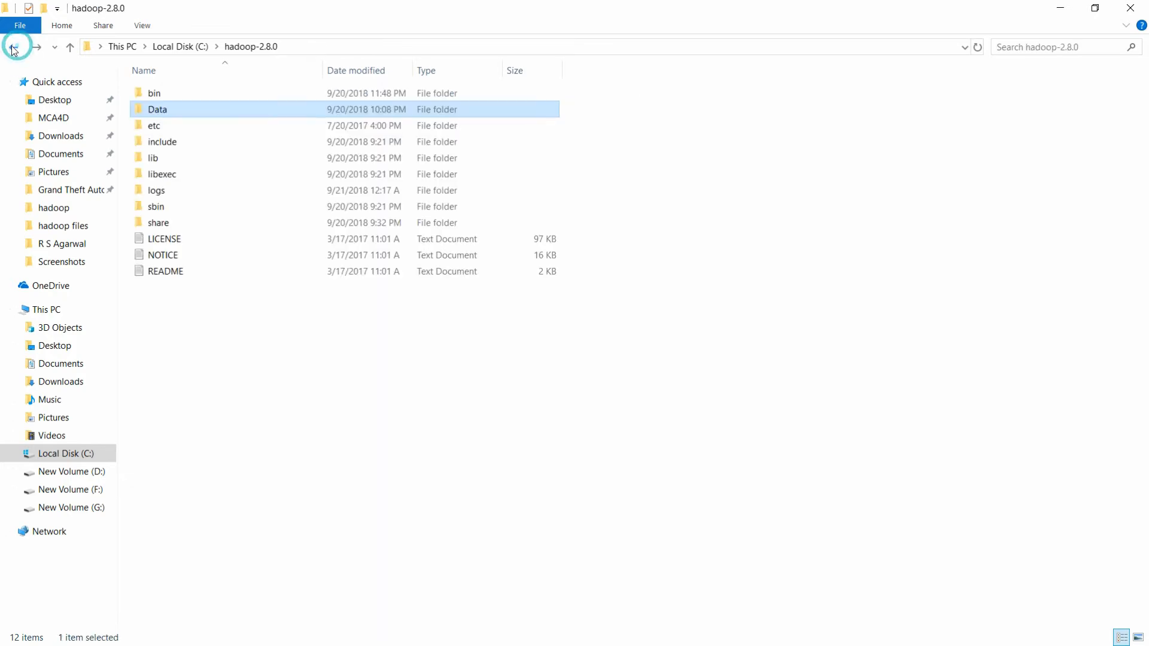
{"action": "double_click", "coordinate": [179, 114]}
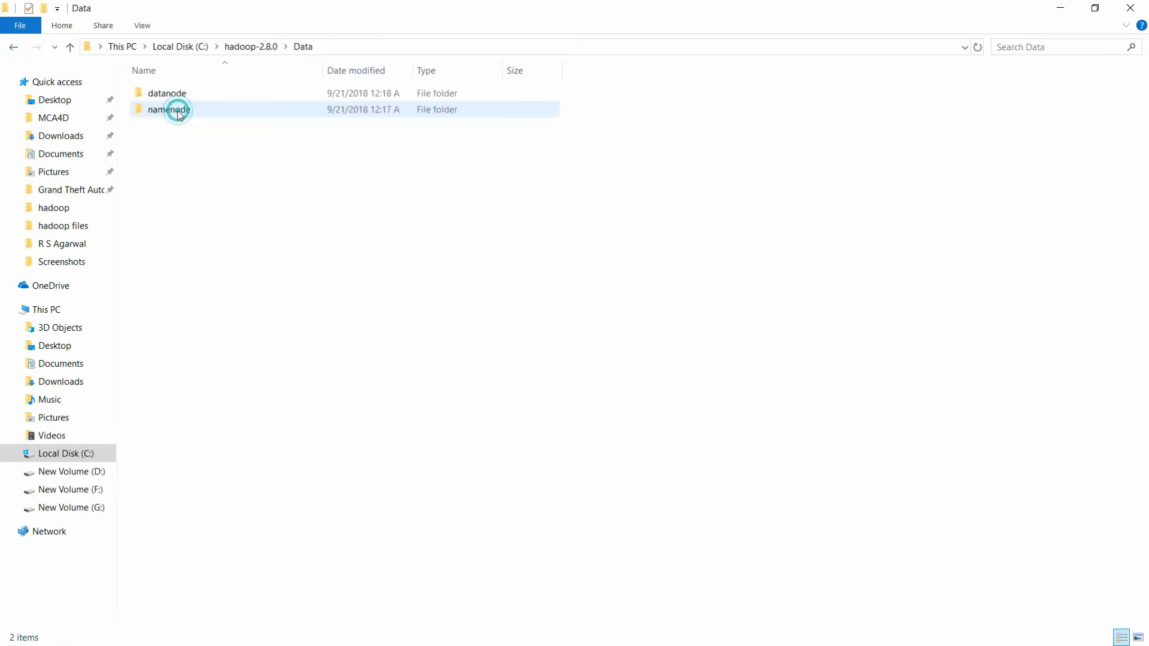
{"action": "left_click", "coordinate": [14, 49]}
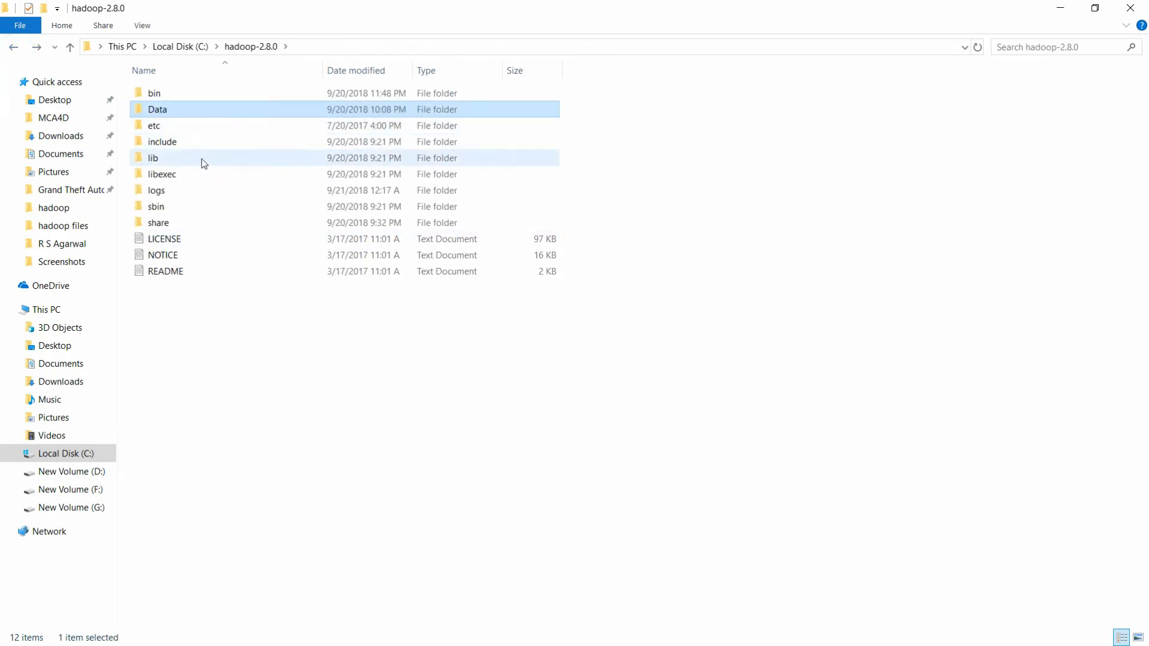
Step: Open the core-site XML file from hadoop-2.8.0\etc\hadoop and view its configuration block at the end
{"action": "left_click", "coordinate": [213, 128]}
{"action": "double_click", "coordinate": [213, 127]}
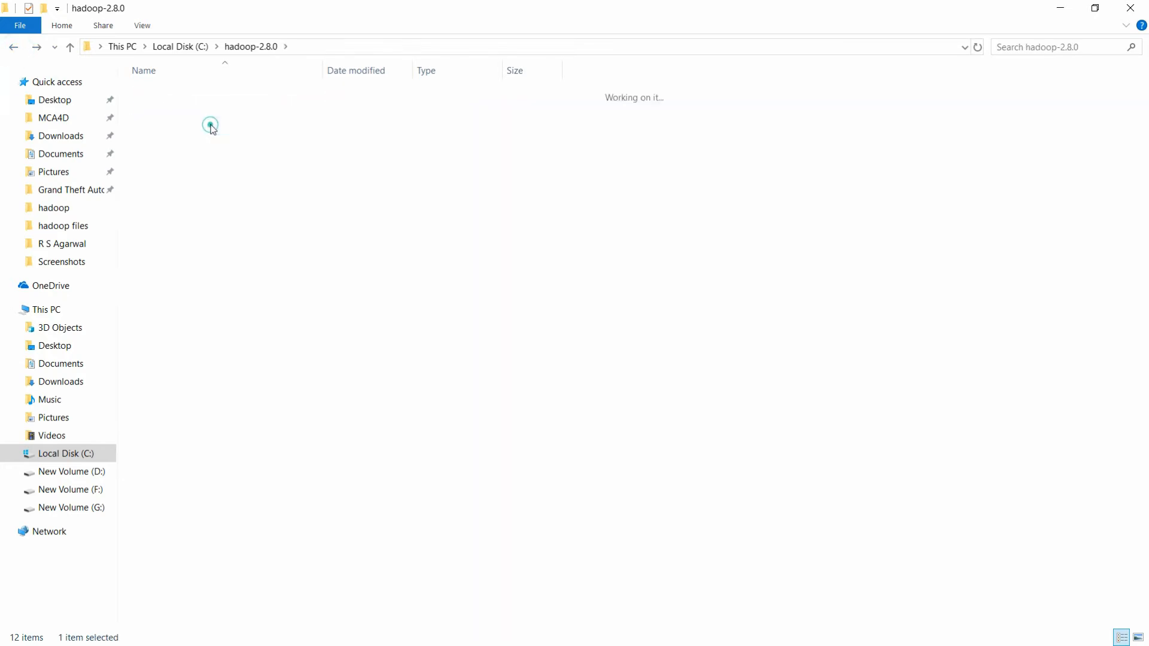
{"action": "double_click", "coordinate": [193, 96]}
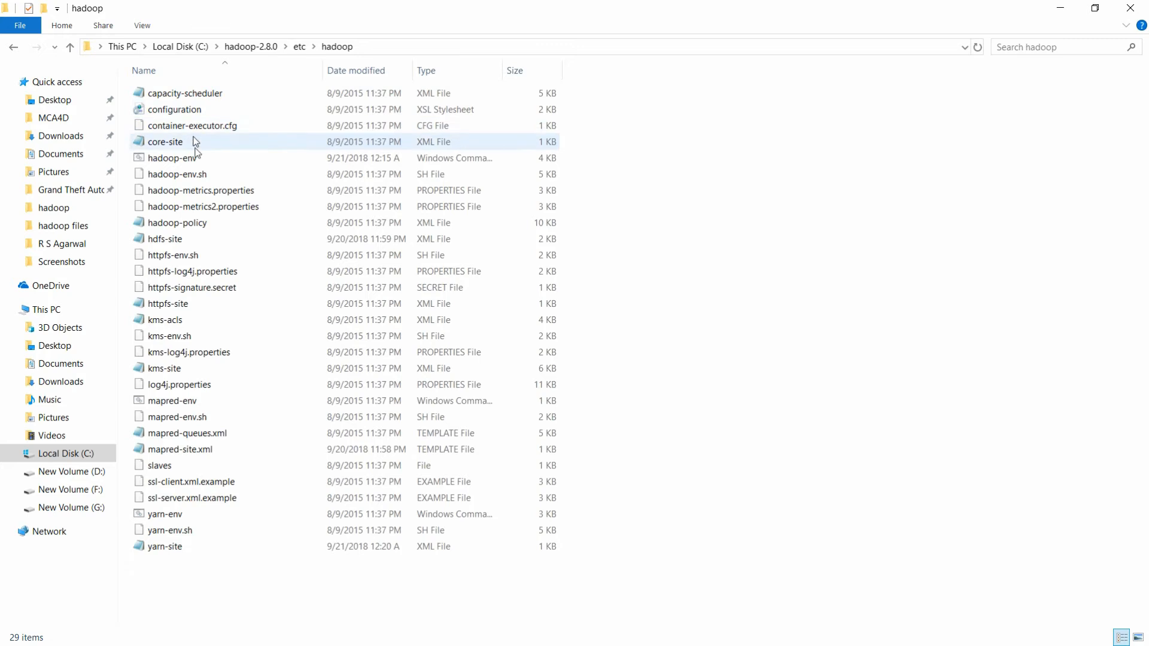
{"action": "double_click", "coordinate": [203, 144]}
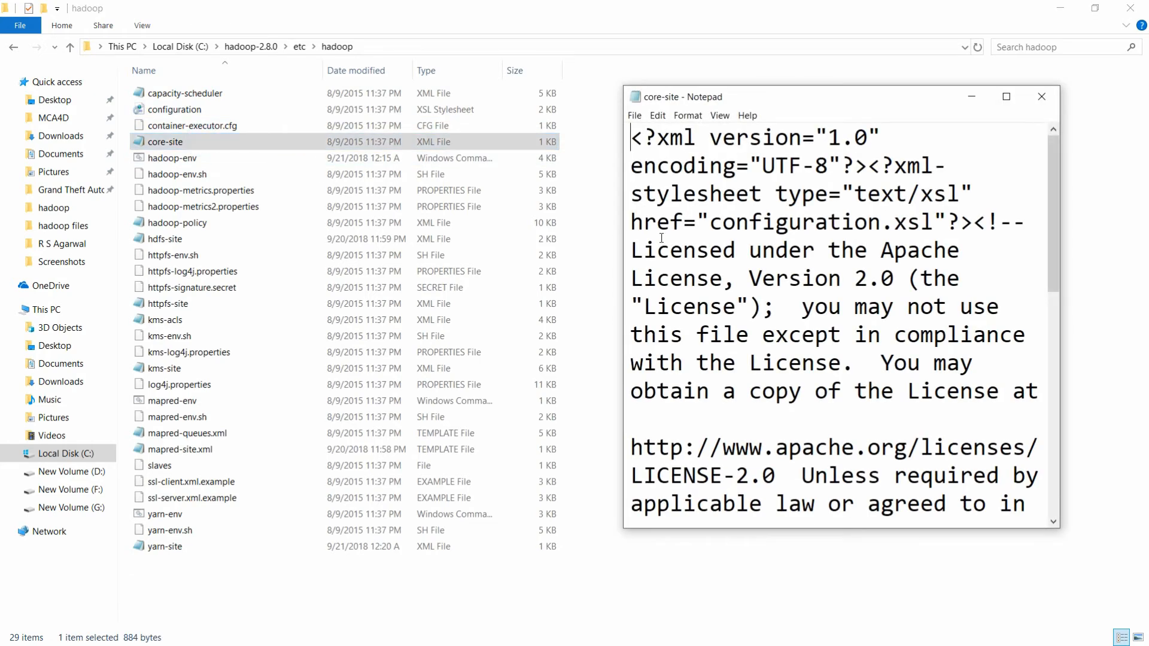
{"action": "left_click_drag", "start_coordinate": [1054, 243], "coordinate": [1071, 484]}
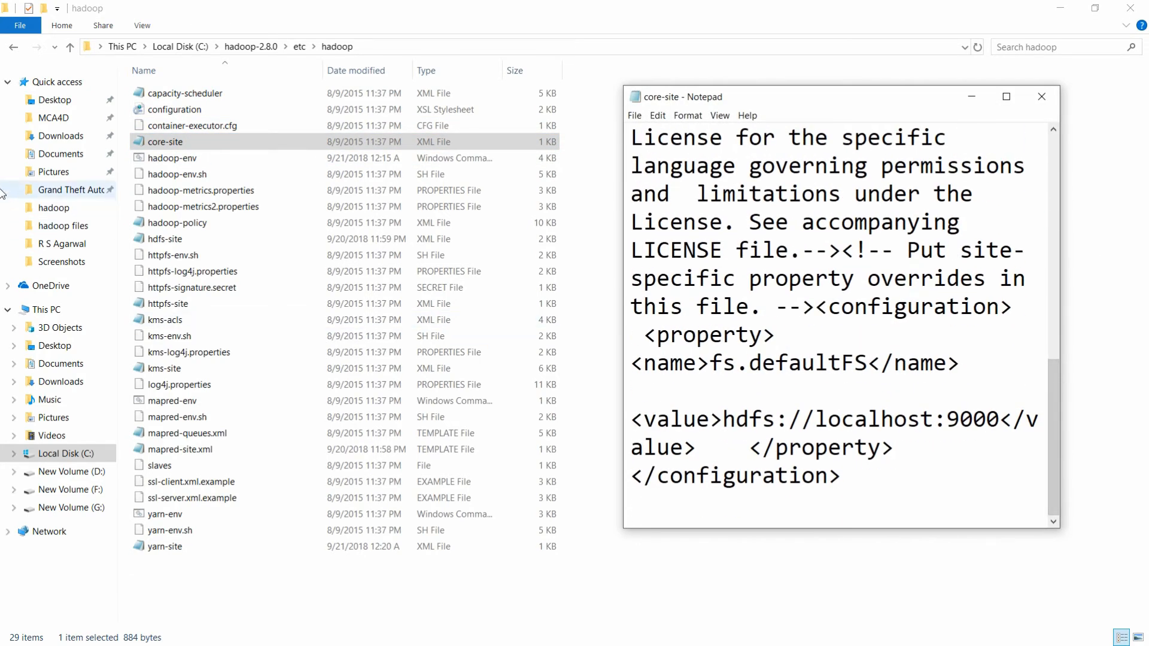
Step: Switch to the GitHub guide in Chrome and read its Configuration instructions for core-site.xml, mapred-site.xml, the data folders and hdfs-site.xml
{"action": "key", "text": "super"}
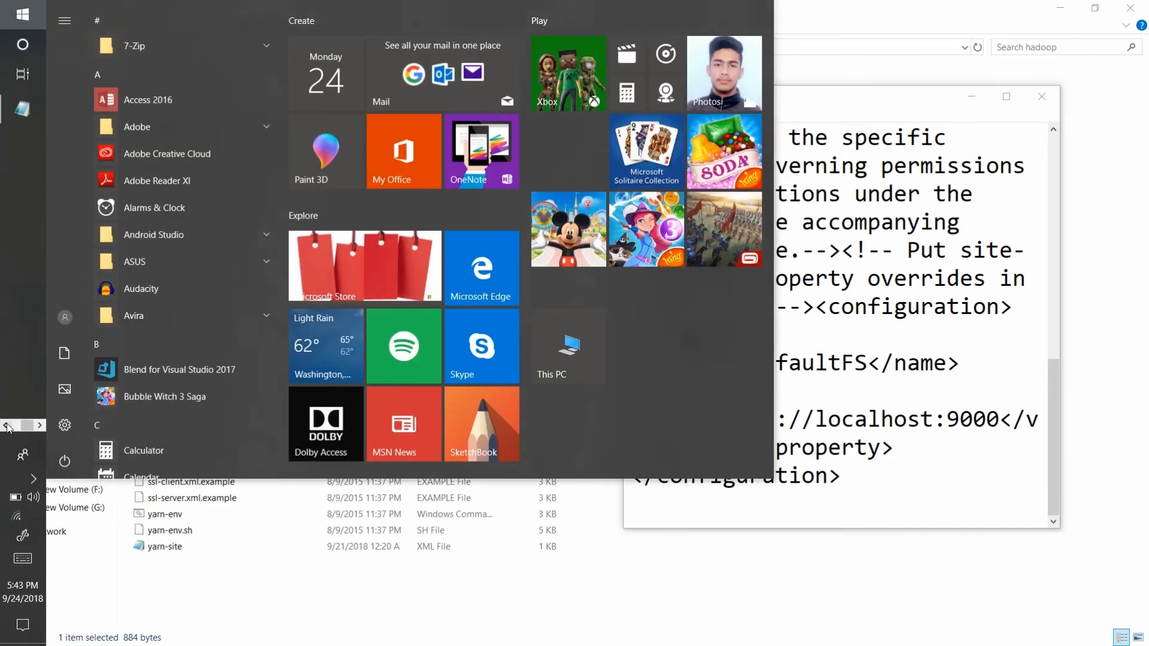
{"action": "left_click", "coordinate": [22, 179]}
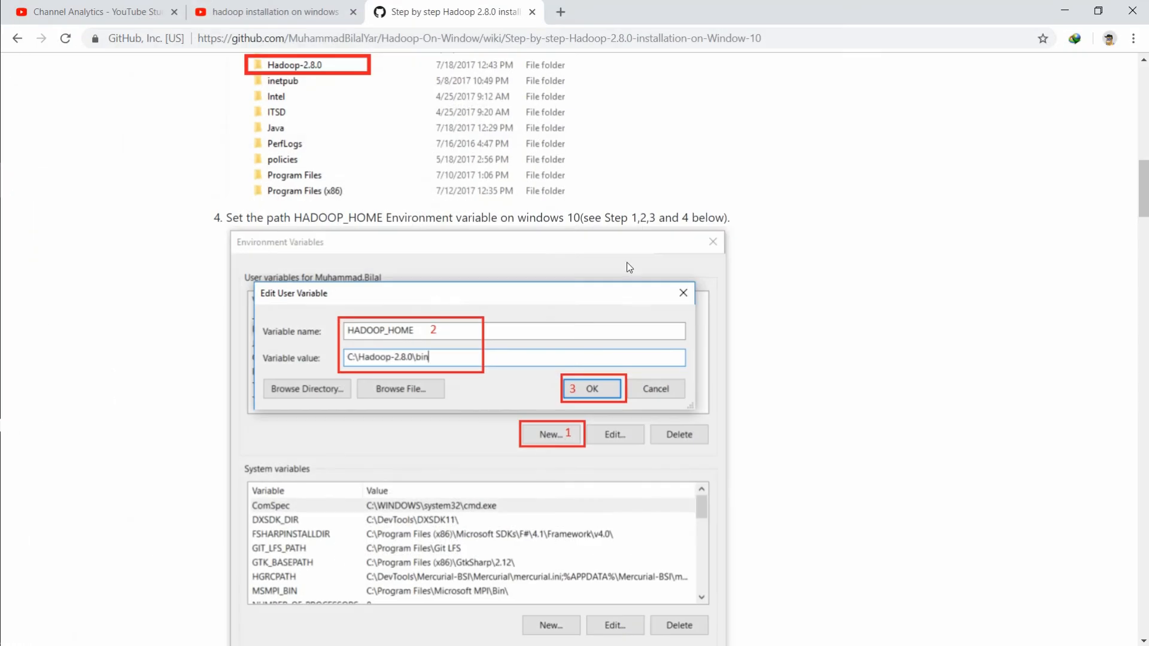
{"action": "scroll", "coordinate": [2, 204], "scroll_direction": "down", "scroll_amount": 15}
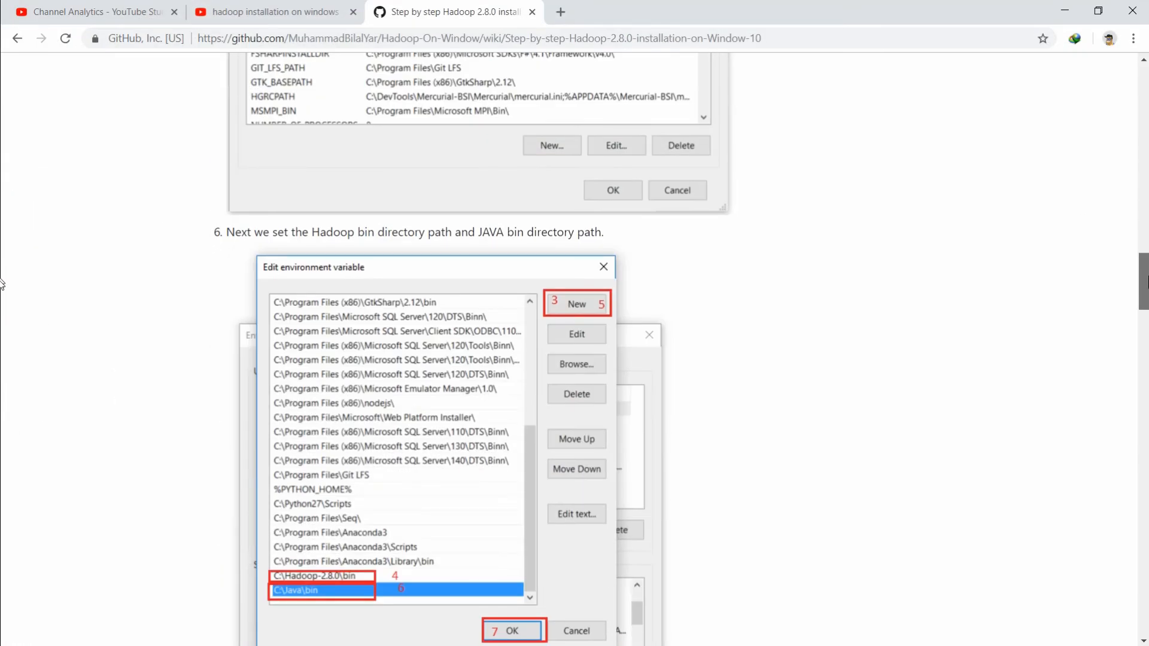
{"action": "scroll", "coordinate": [1, 311], "scroll_direction": "down", "scroll_amount": 13}
{"action": "scroll", "coordinate": [1, 345], "scroll_direction": "up", "scroll_amount": 5}
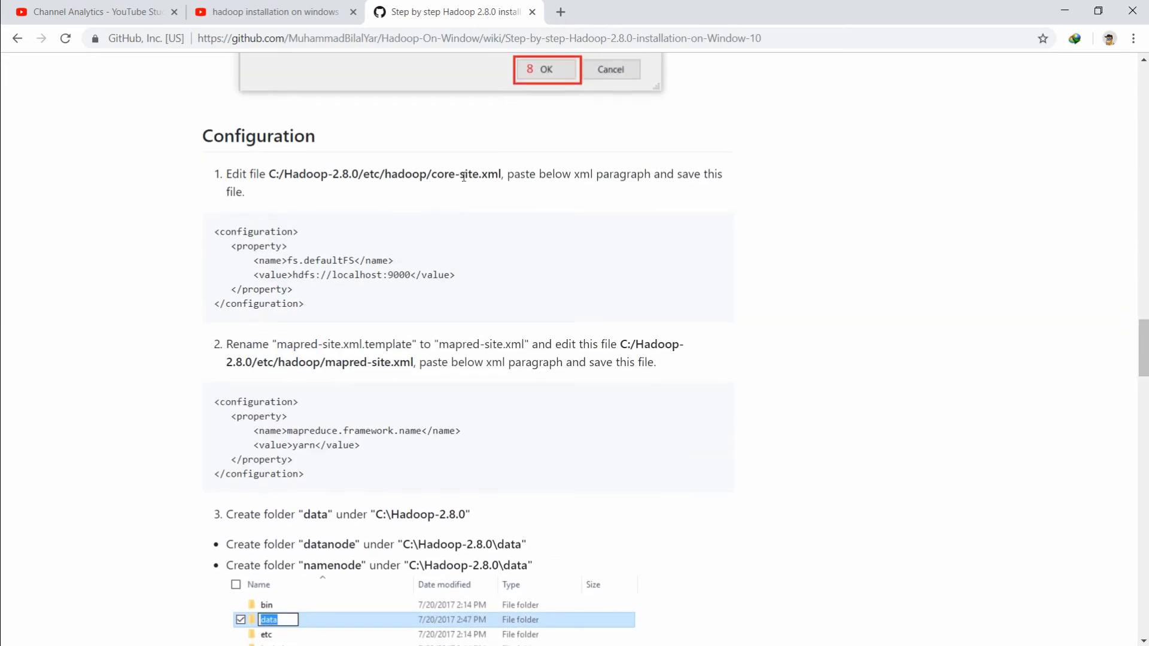
{"action": "scroll", "coordinate": [2, 352], "scroll_direction": "down", "scroll_amount": 3}
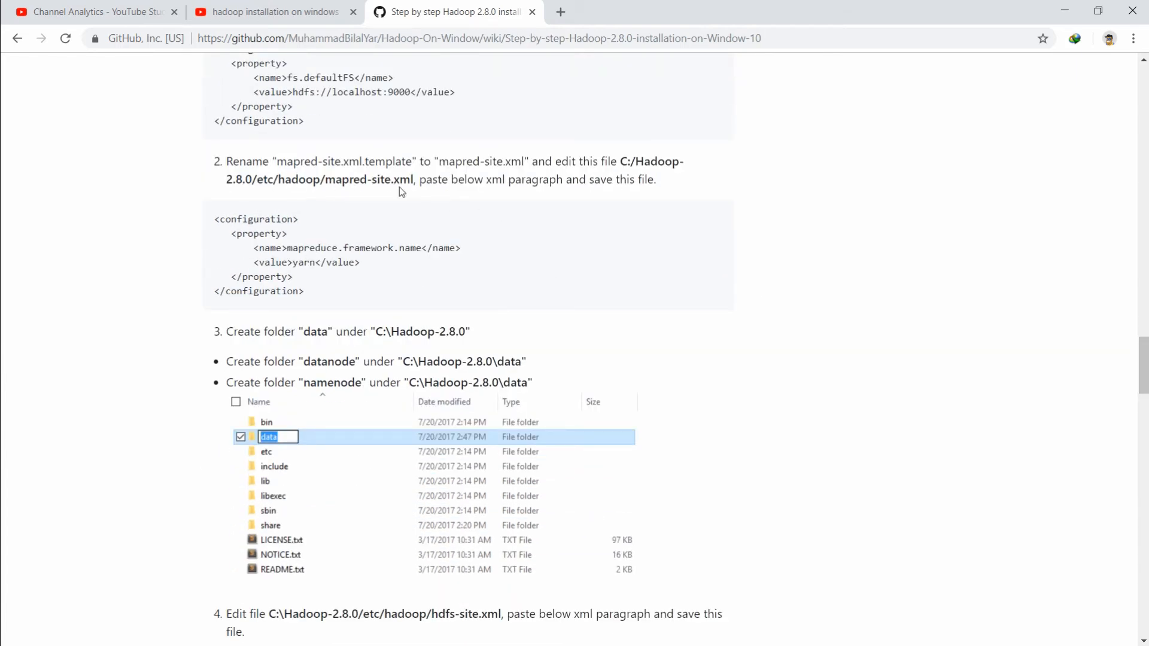
{"action": "scroll", "coordinate": [2, 378], "scroll_direction": "down", "scroll_amount": 5}
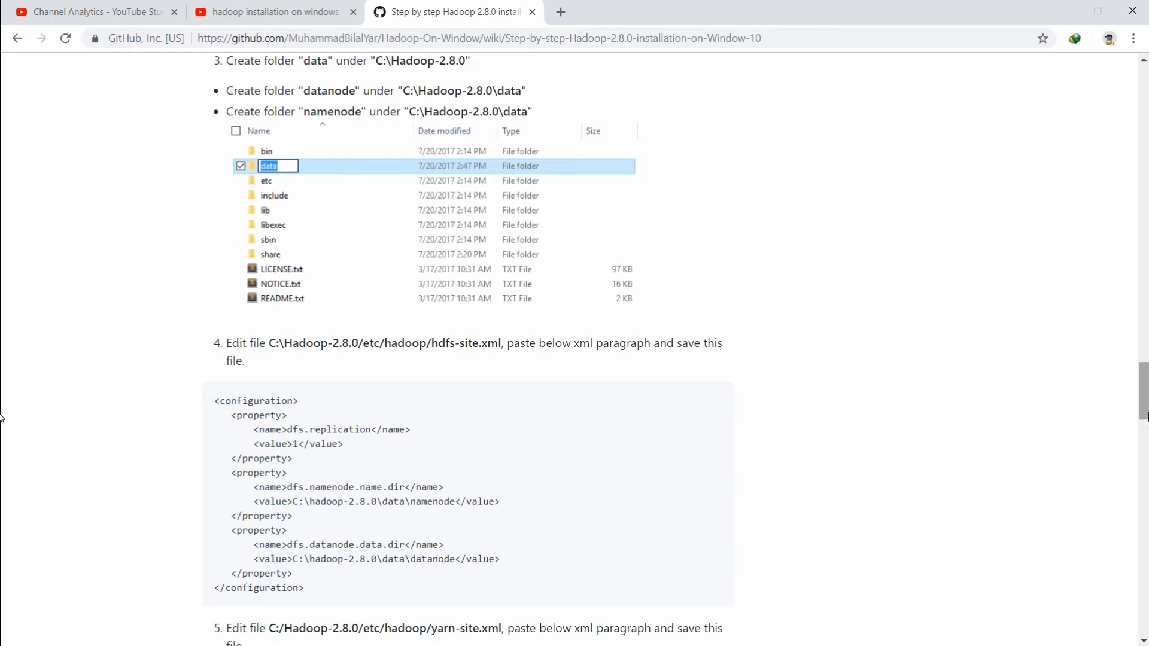
{"action": "scroll", "coordinate": [3, 423], "scroll_direction": "up", "scroll_amount": 2}
{"action": "scroll", "coordinate": [3, 383], "scroll_direction": "up", "scroll_amount": 5}
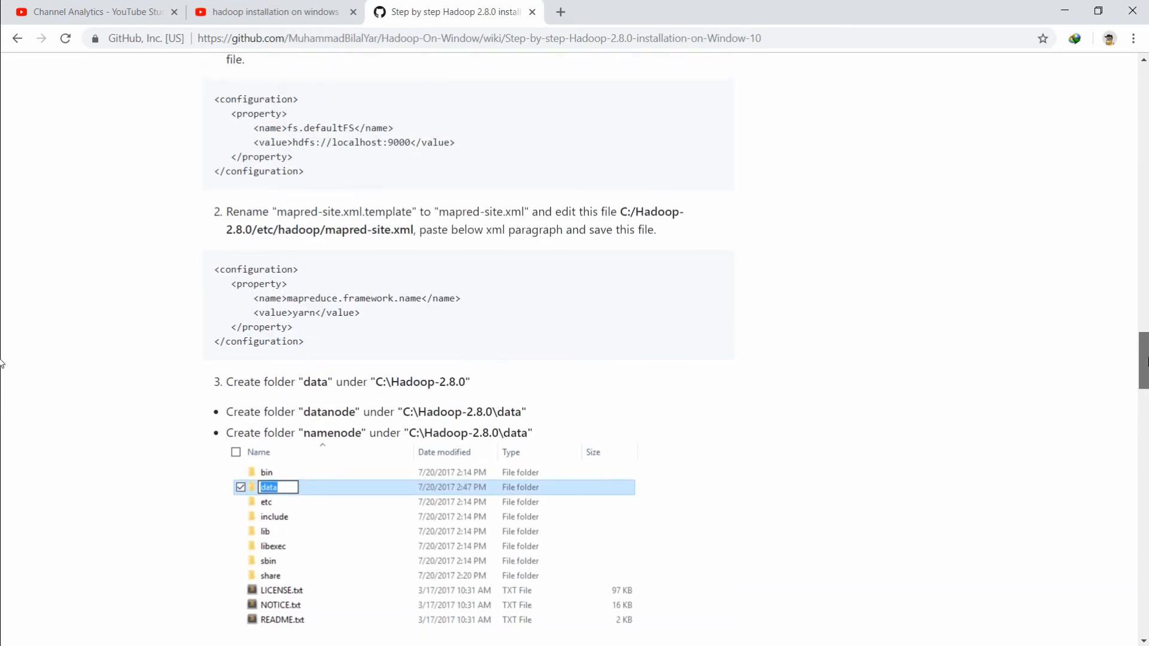
Step: Copy the guide's core-site.xml configuration block and highlight the matching block in the core-site file in Notepad
{"action": "mouse_move", "coordinate": [216, 214]}
{"action": "left_mouse_down"}
{"action": "mouse_move", "coordinate": [261, 270]}
{"action": "mouse_move", "coordinate": [308, 290]}
{"action": "mouse_move", "coordinate": [211, 223]}
{"action": "left_mouse_up"}
{"action": "right_click", "coordinate": [230, 223]}
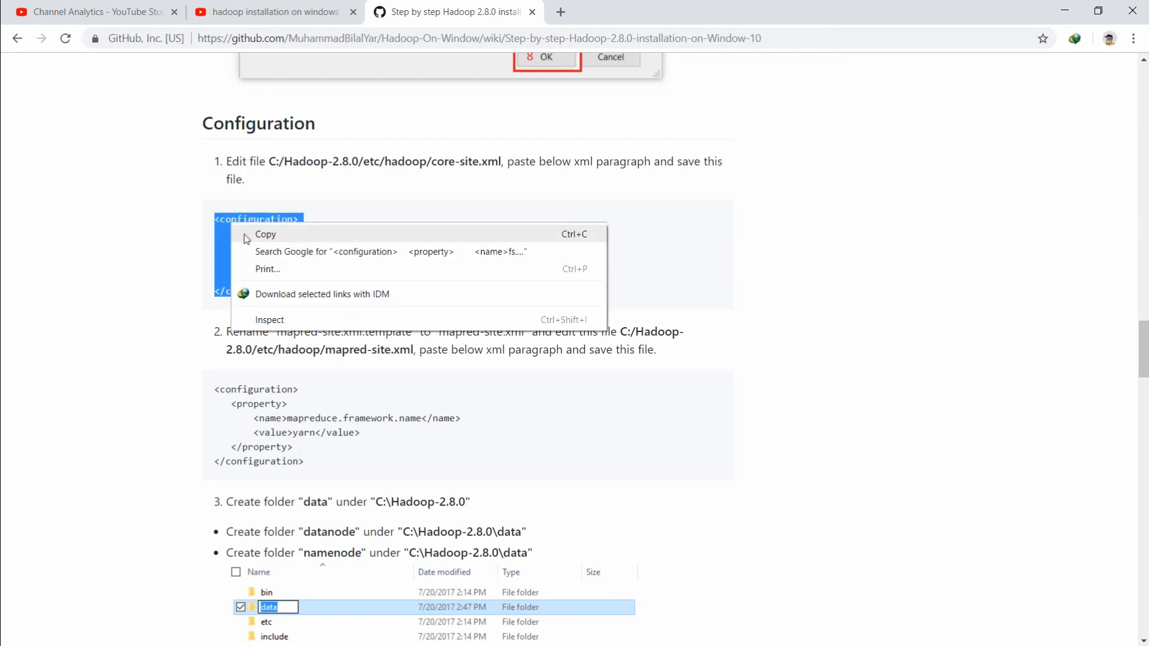
{"action": "left_click", "coordinate": [245, 234]}
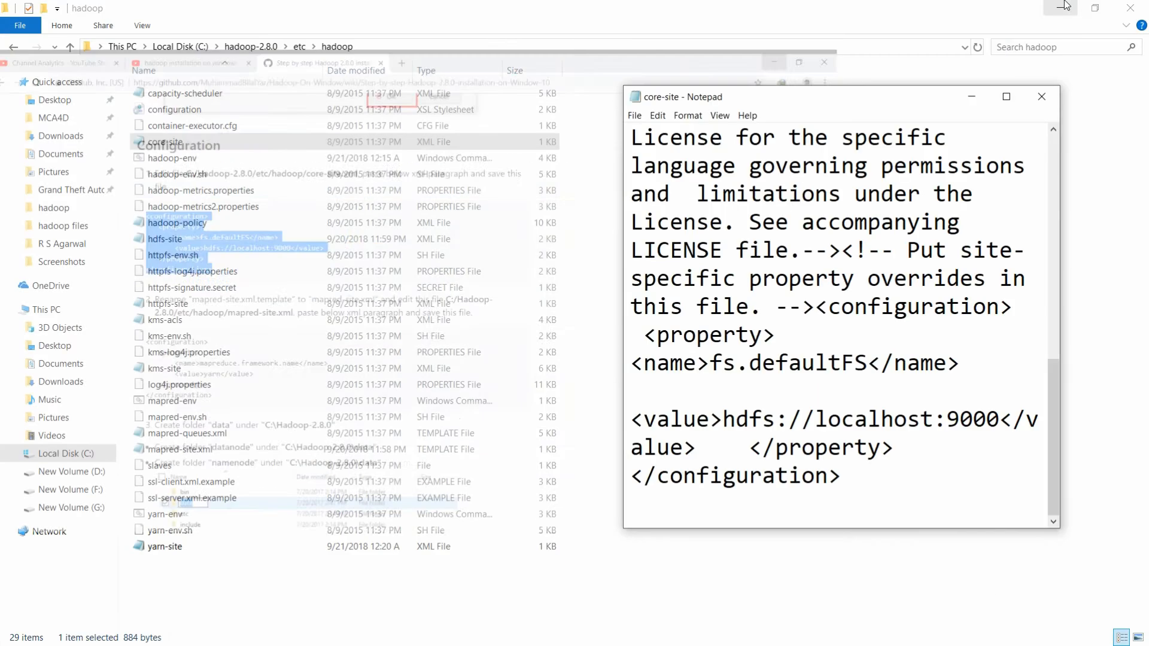
{"action": "left_click", "coordinate": [1065, 10]}
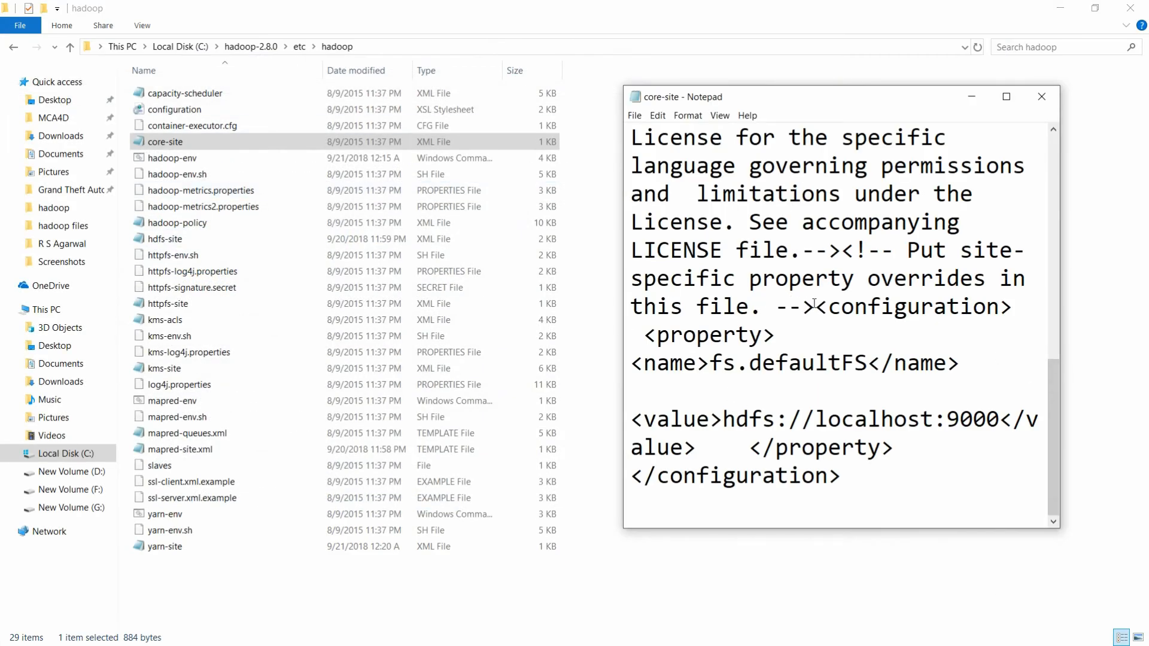
{"action": "left_click_drag", "start_coordinate": [813, 304], "coordinate": [851, 484]}
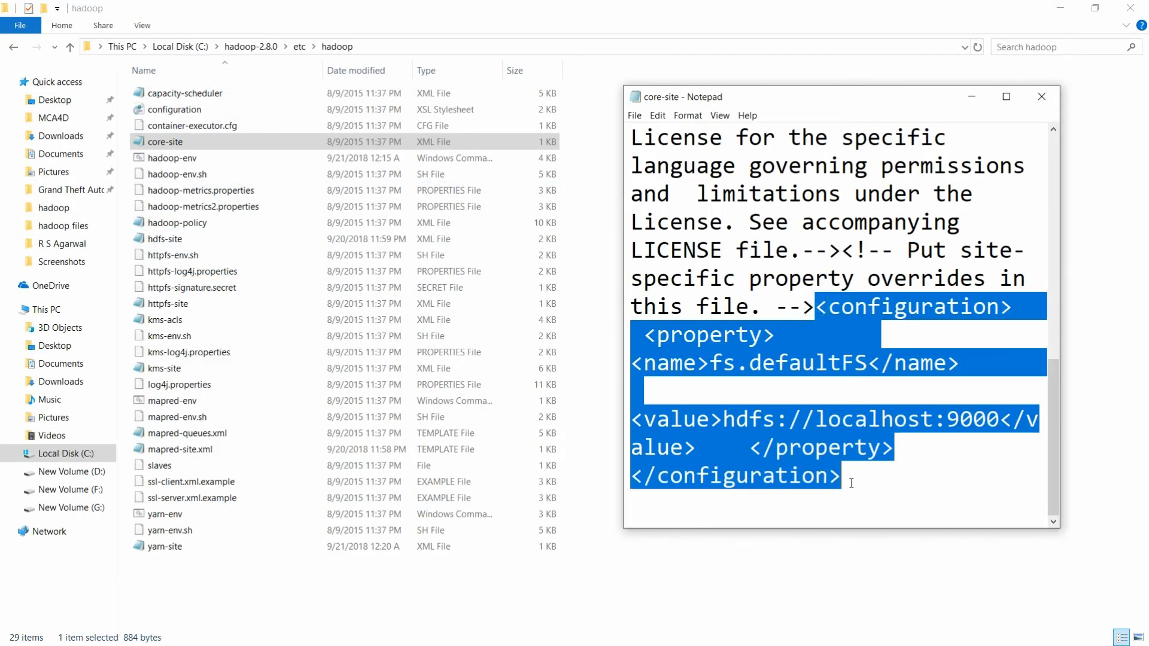
{"action": "left_click", "coordinate": [851, 484]}
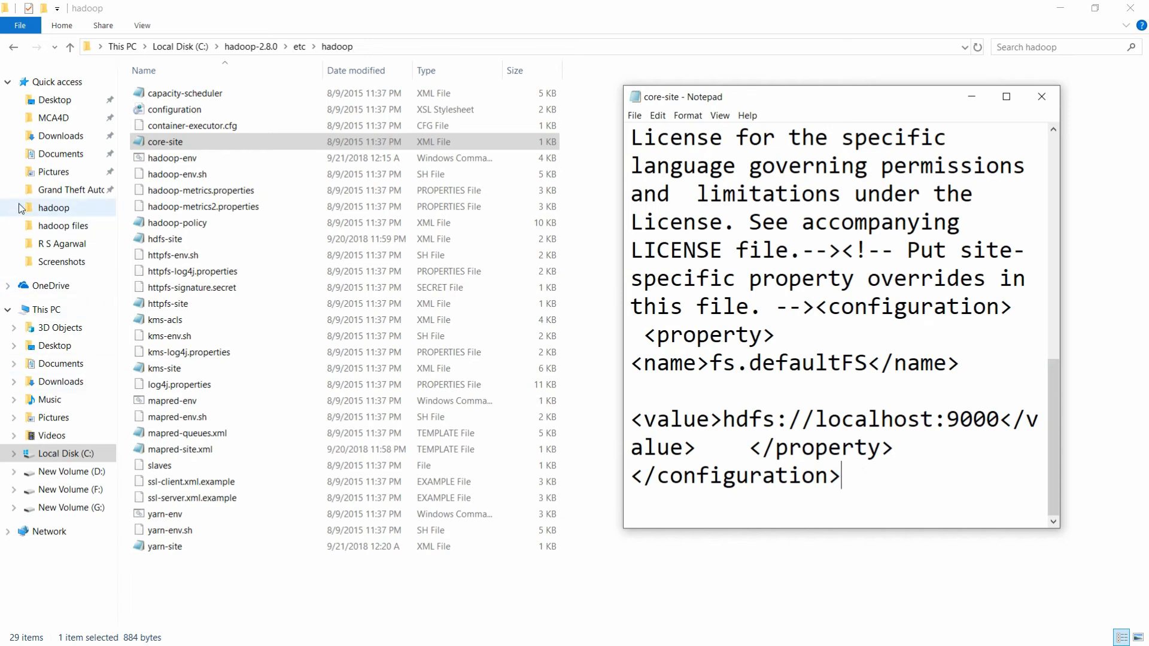
Step: Review the guide's hdfs-site.xml, yarn-site.xml and hadoop-env.cmd instructions in Chrome, and minimize the core-site file
{"action": "key", "text": "super"}
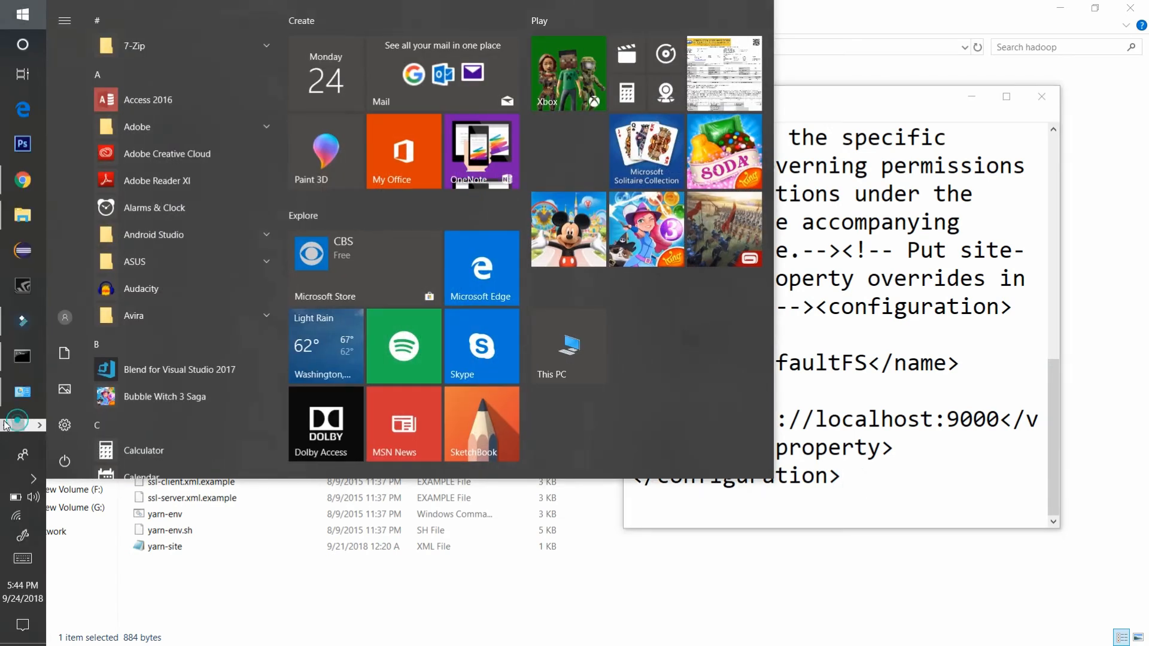
{"action": "left_click", "coordinate": [23, 180]}
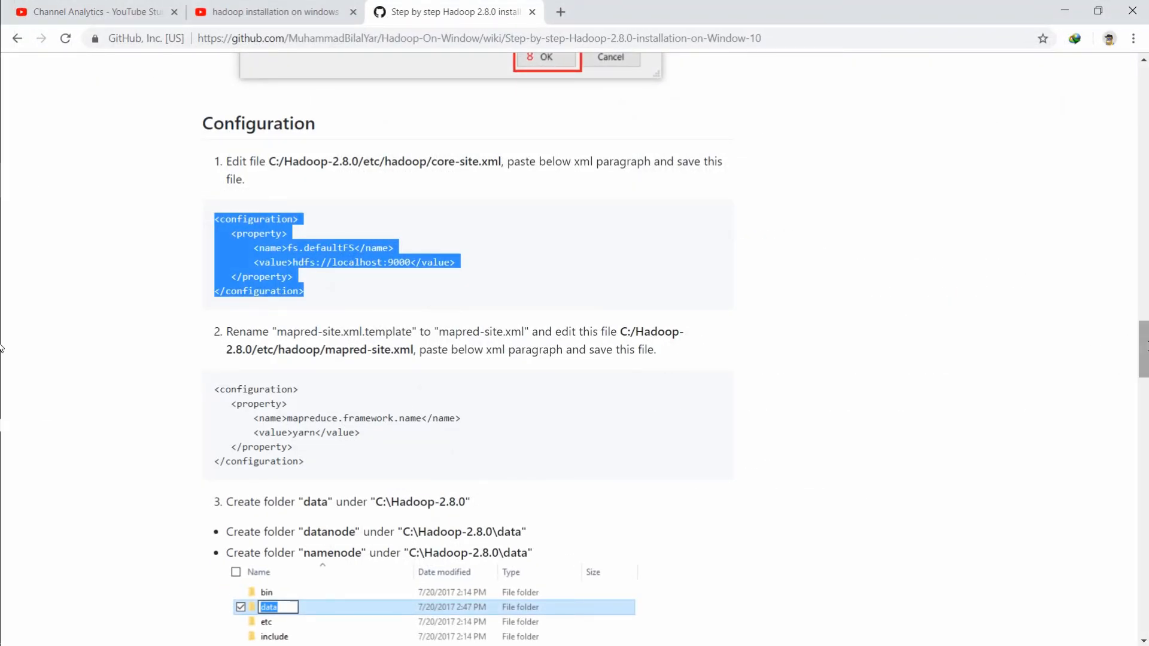
{"action": "scroll", "coordinate": [1145, 344], "scroll_direction": "down", "scroll_amount": 2}
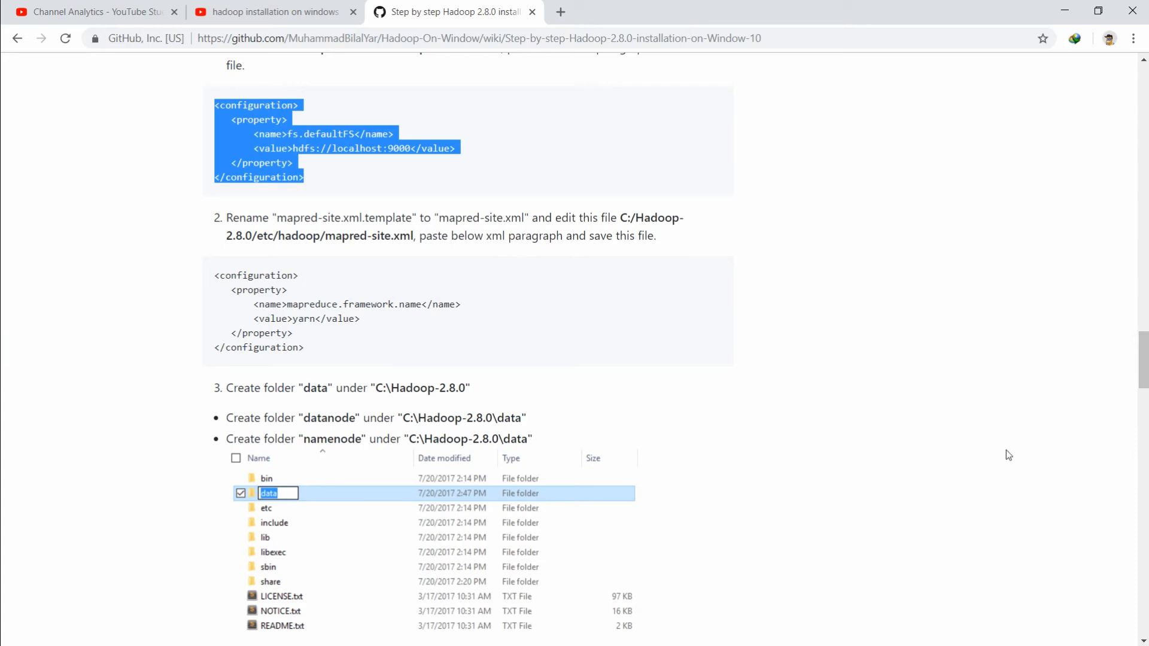
{"action": "left_click_drag", "start_coordinate": [1145, 375], "coordinate": [1145, 430]}
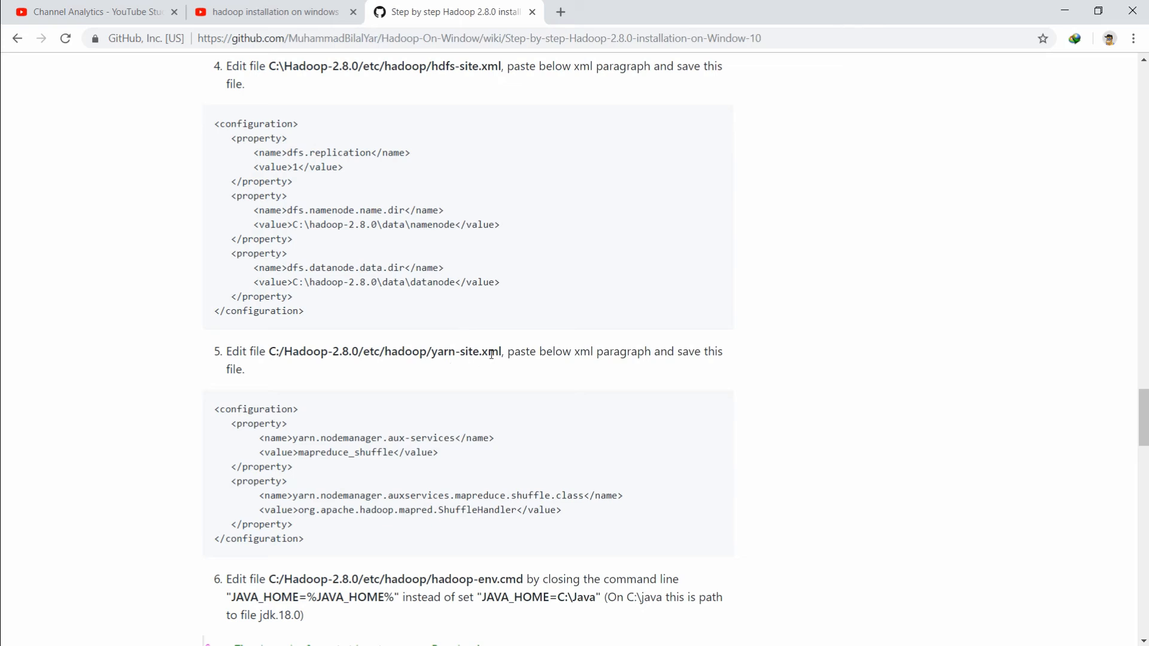
{"action": "scroll", "coordinate": [1146, 419], "scroll_direction": "down", "scroll_amount": 4}
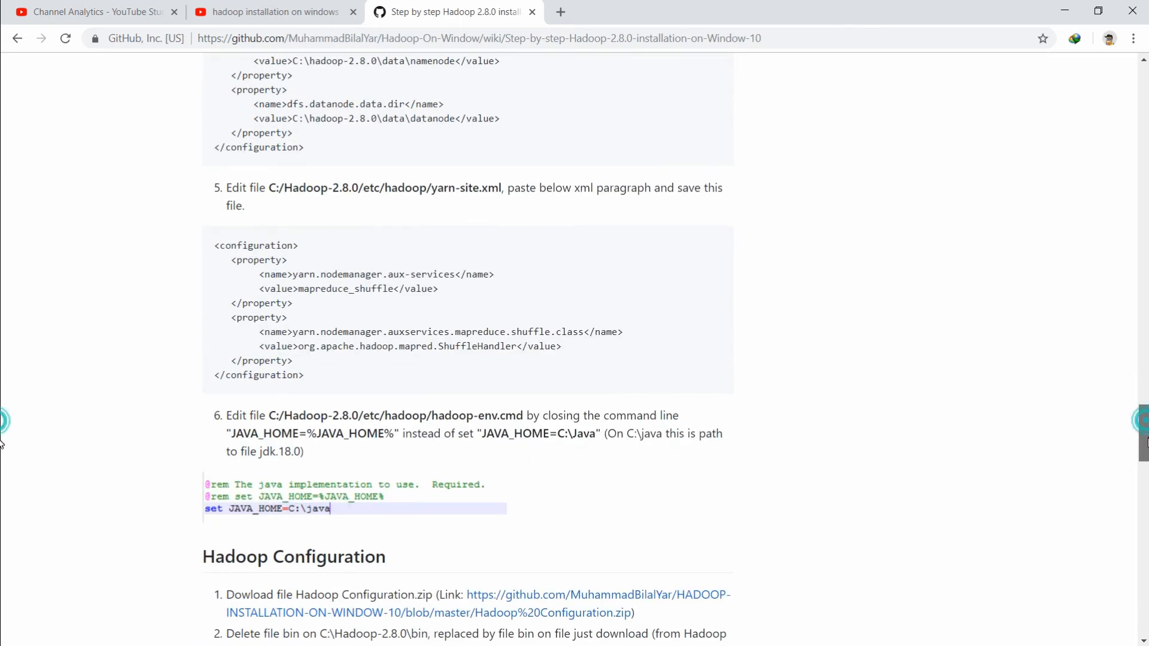
{"action": "left_click", "coordinate": [1057, 9]}
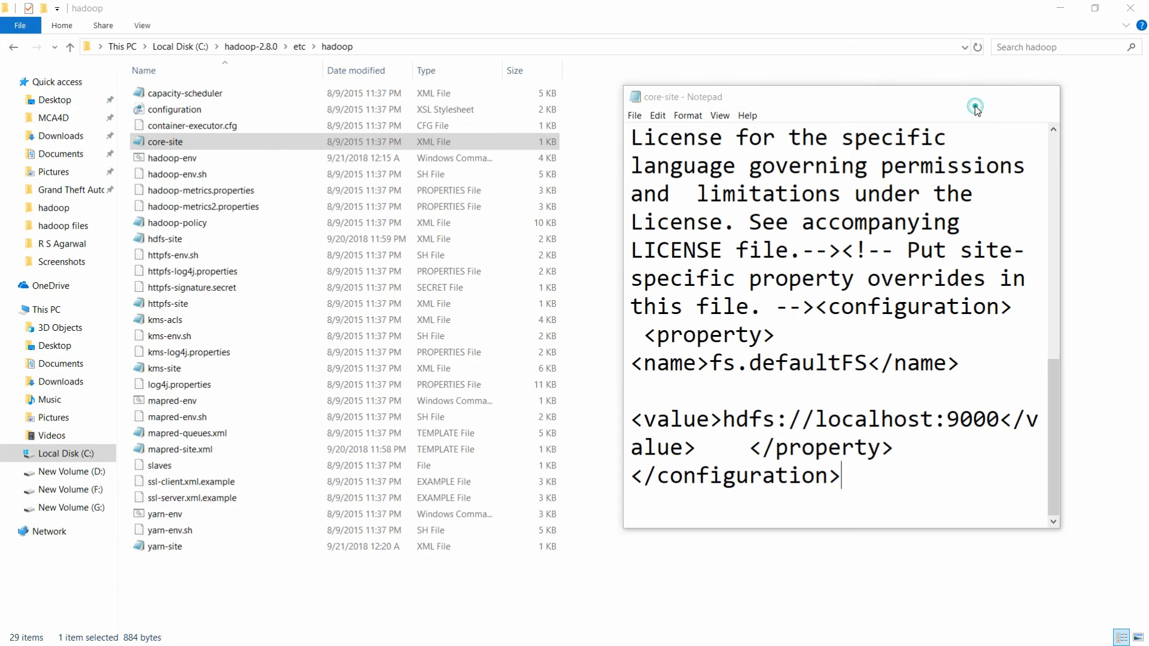
{"action": "left_click", "coordinate": [972, 98]}
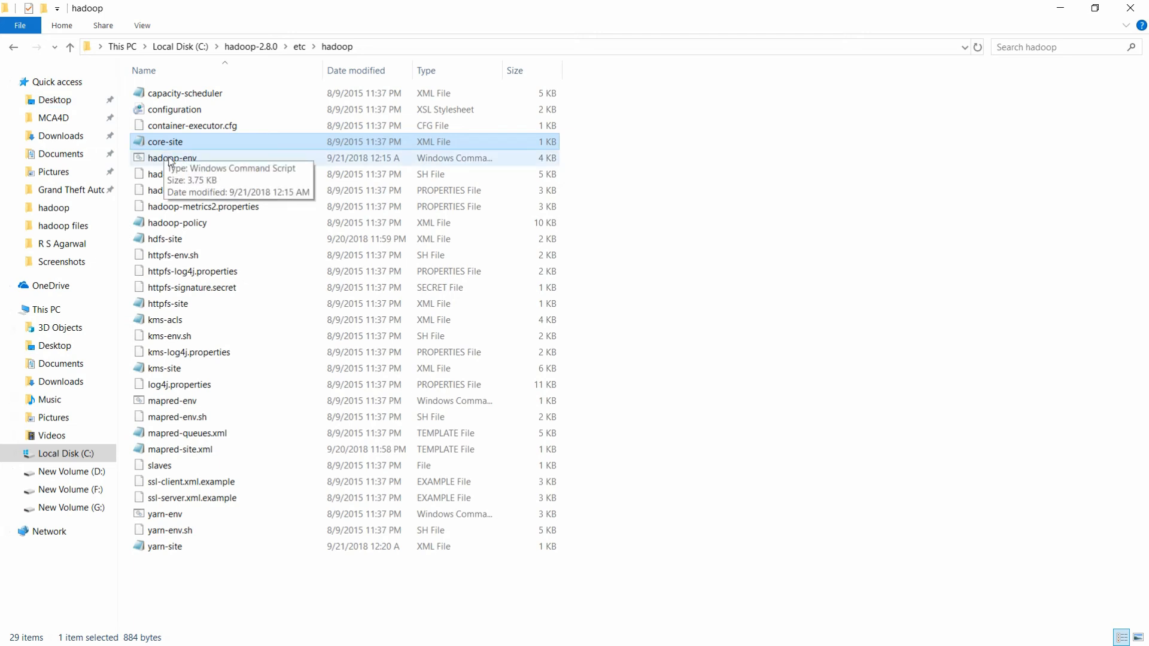
Step: Open the hadoop-env command script for editing, inspect its set JAVA_HOME line, and close the file
{"action": "left_click", "coordinate": [166, 158]}
{"action": "right_click", "coordinate": [170, 159]}
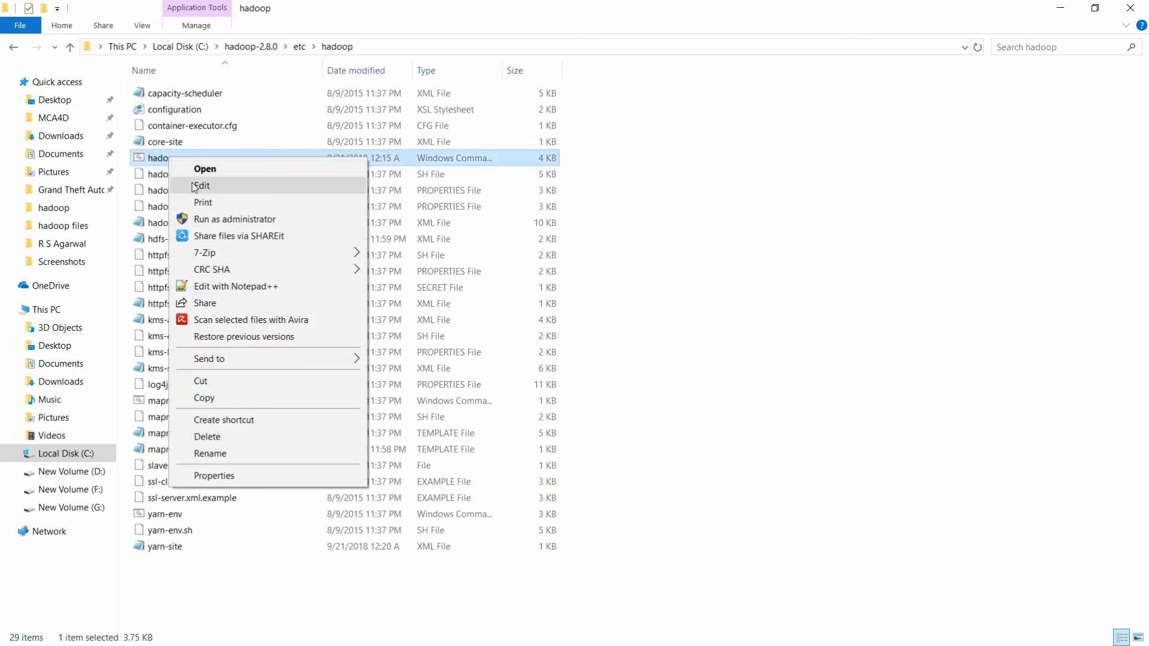
{"action": "left_click", "coordinate": [202, 186]}
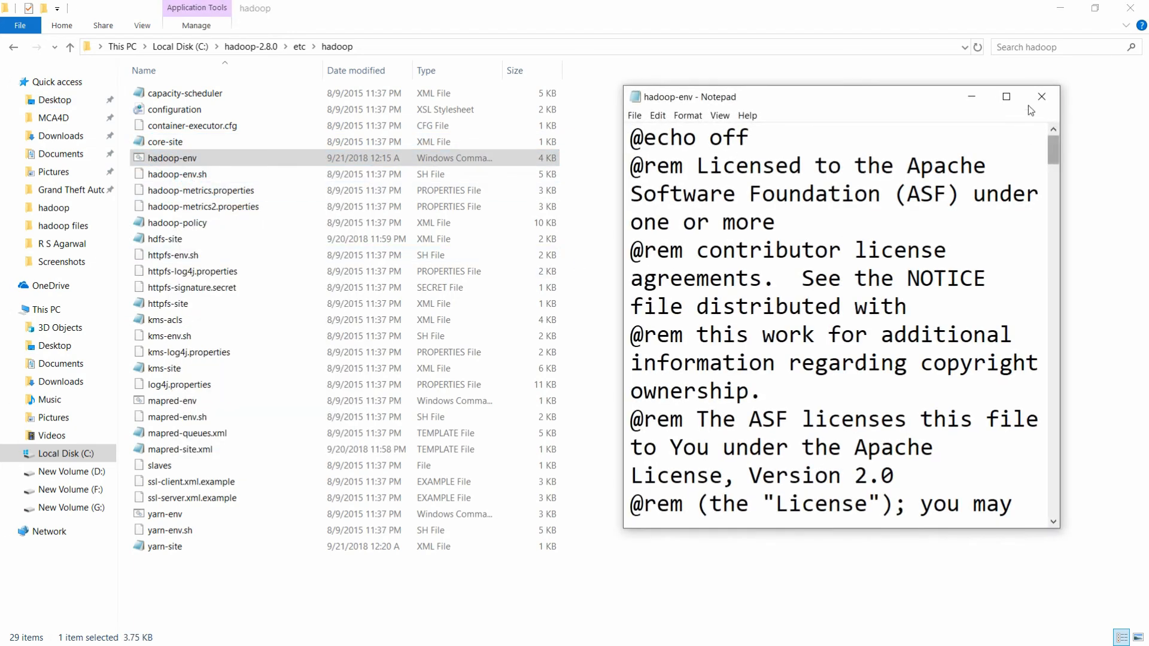
{"action": "left_click", "coordinate": [1007, 97]}
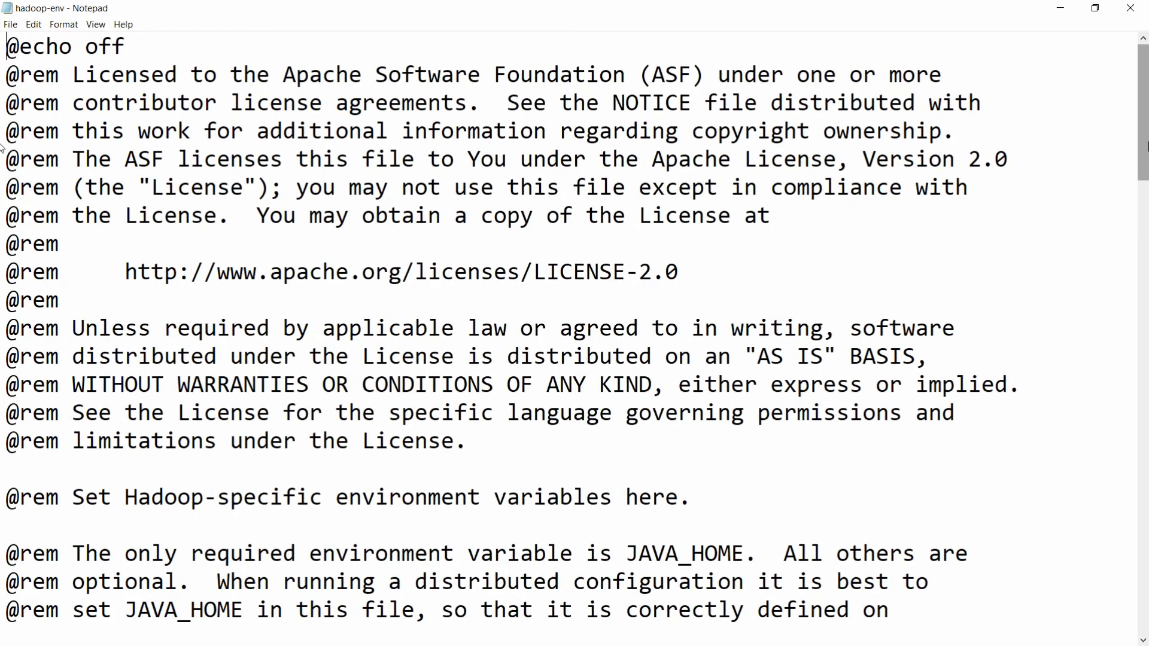
{"action": "scroll", "coordinate": [425, 396], "scroll_direction": "down", "scroll_amount": 4}
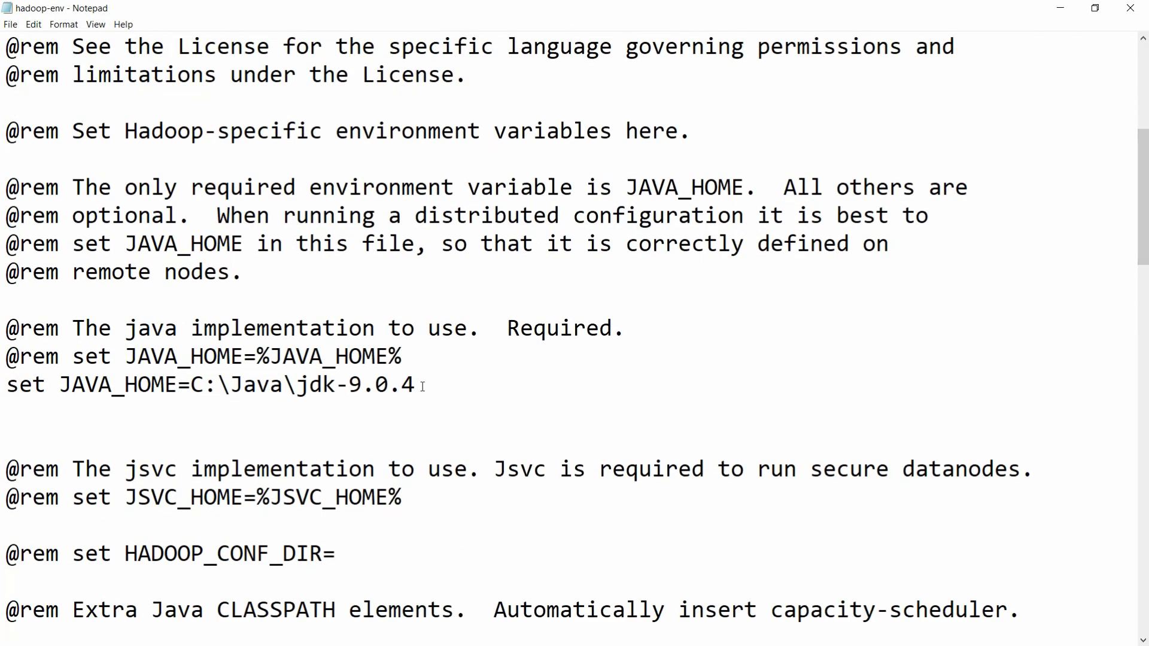
{"action": "left_click_drag", "start_coordinate": [416, 385], "coordinate": [6, 383]}
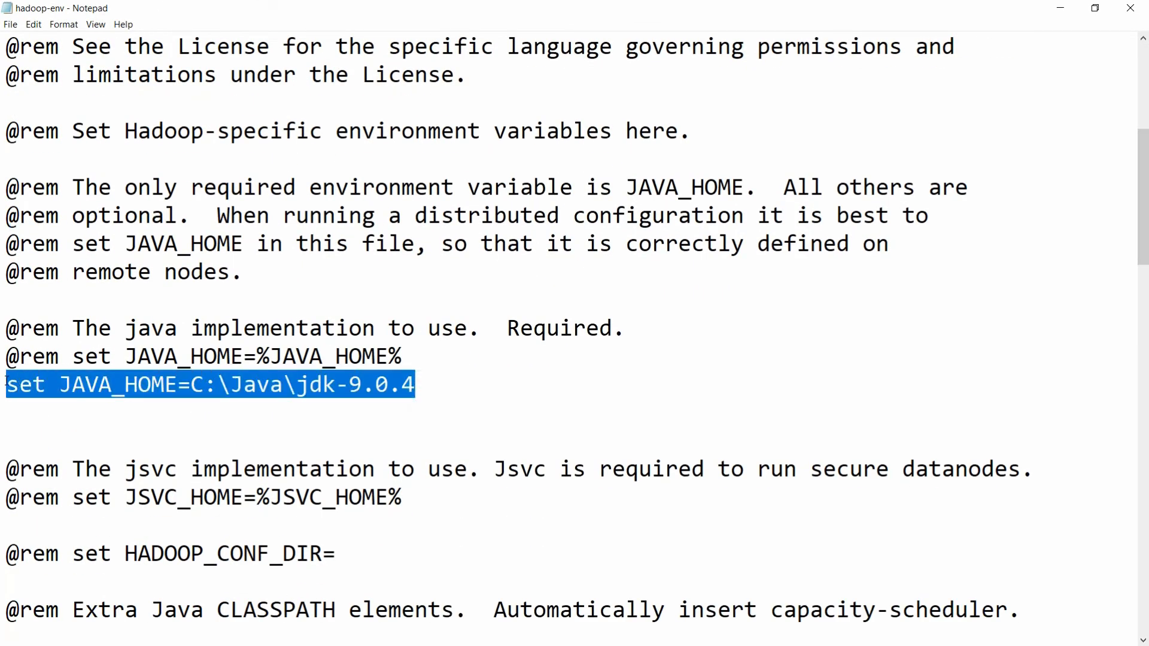
{"action": "left_click", "coordinate": [1131, 8]}
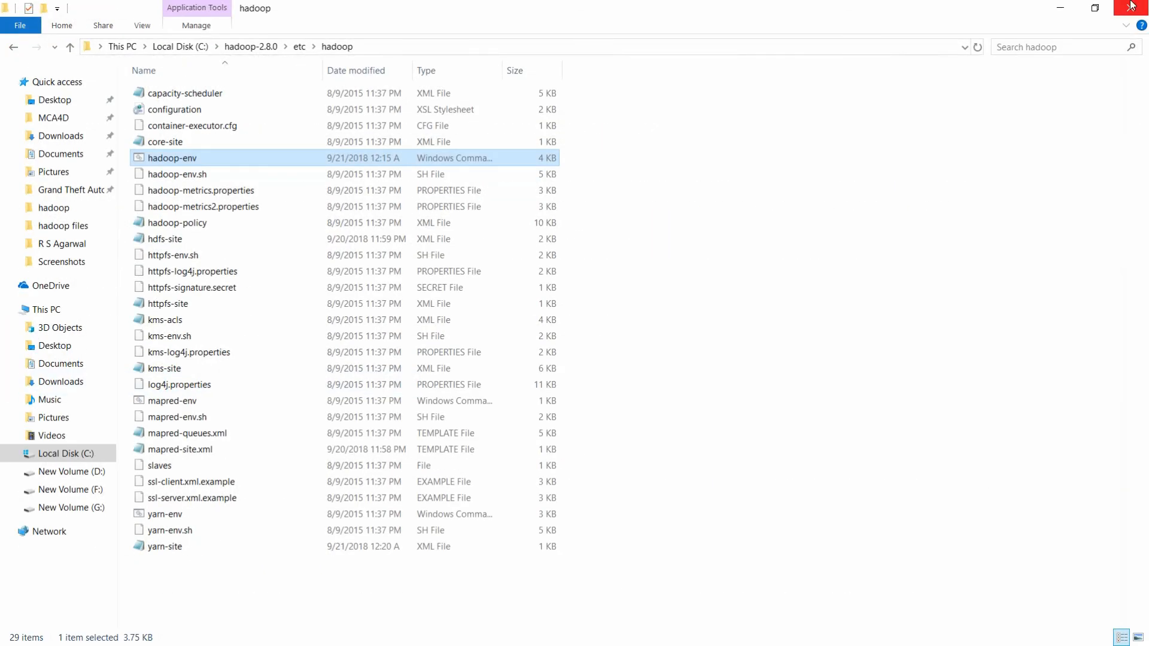
Step: Open a Command Prompt and start all Hadoop daemons with start-all.cmd
{"action": "left_click", "coordinate": [1062, 7]}
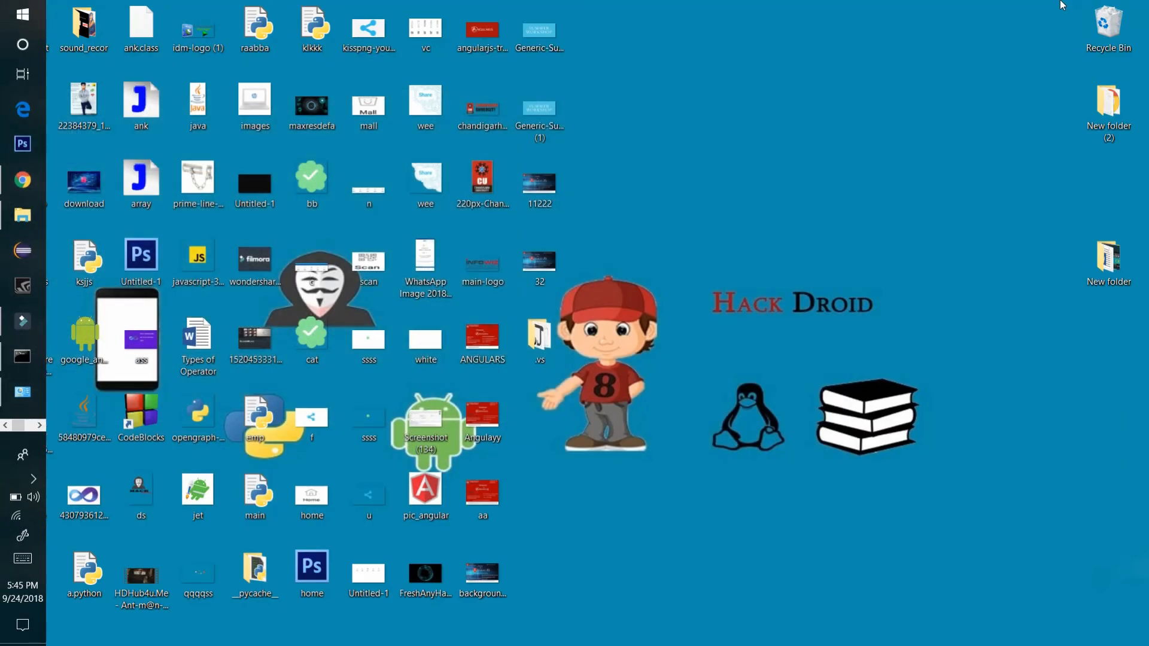
{"action": "key", "text": "super+r"}
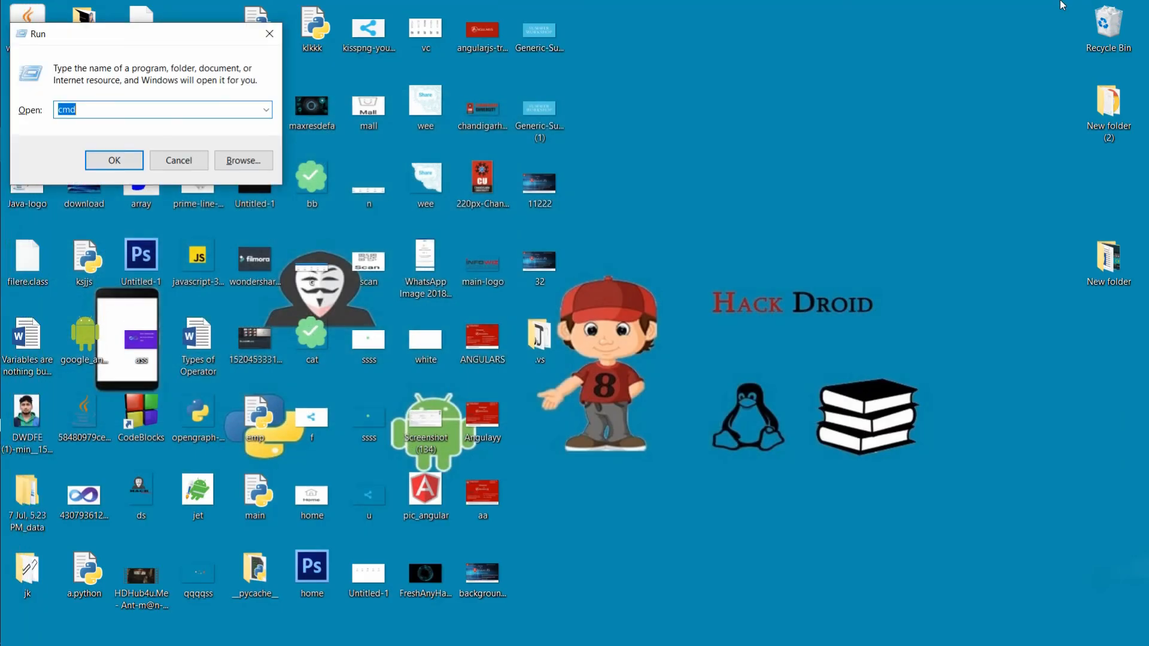
{"action": "key", "text": "Return"}
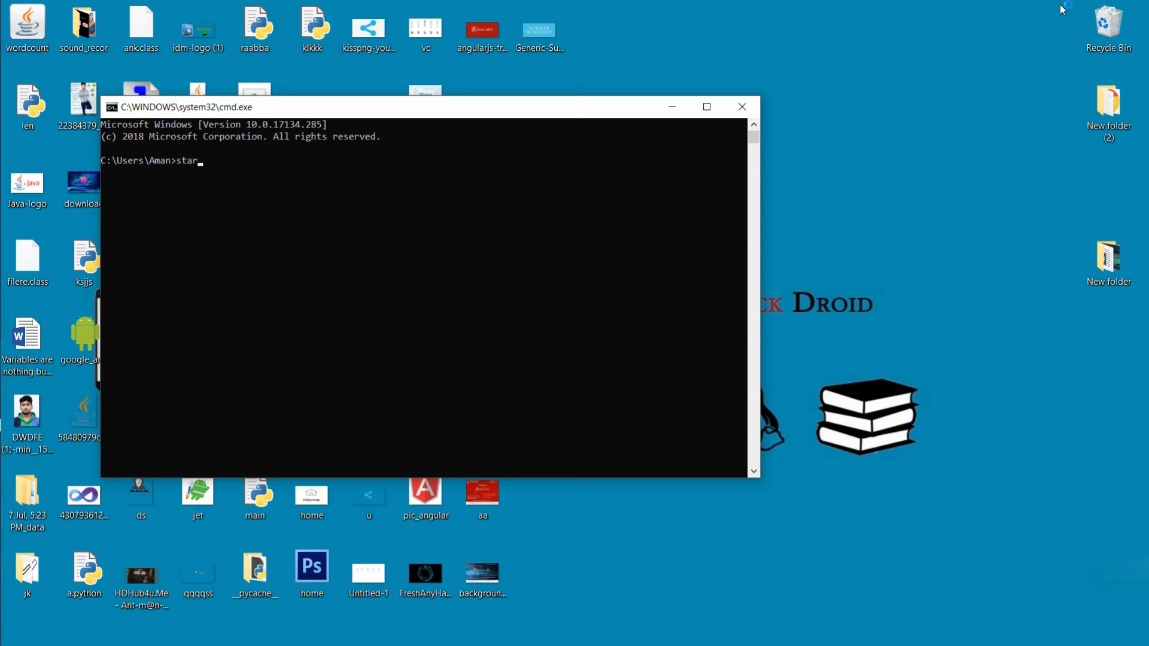
{"action": "type", "text": "start"}
{"action": "type", "text": "-all.cmd"}
{"action": "key", "text": "Return"}
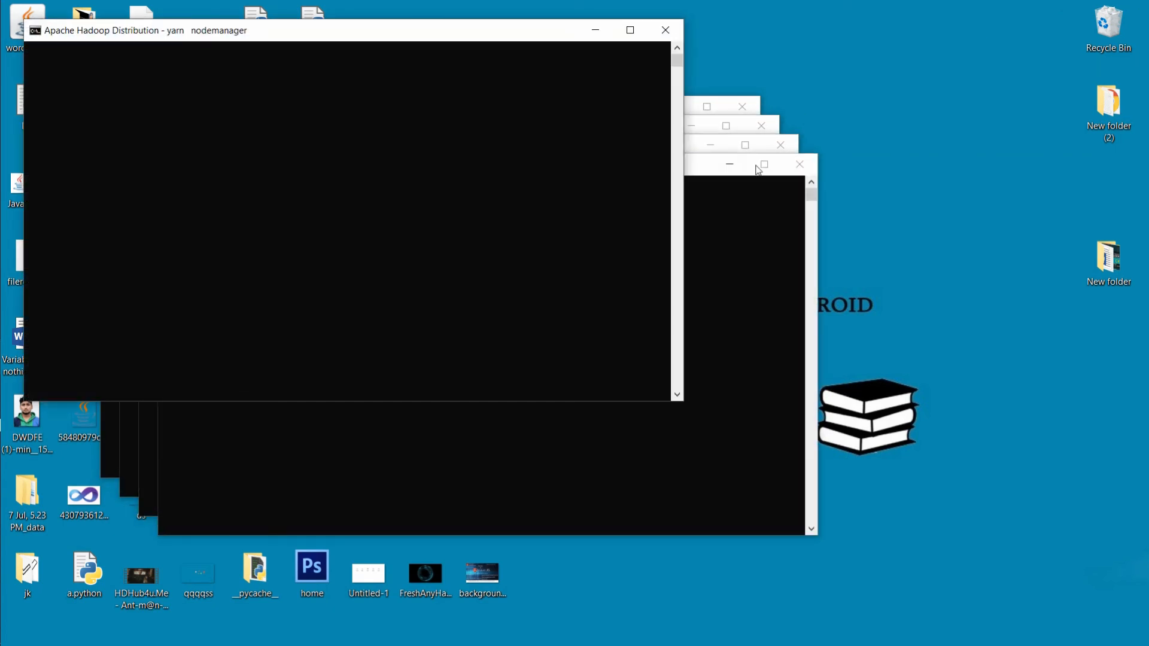
Step: Spread out the nodemanager, resourcemanager and datanode console windows, and maximize the namenode window
{"action": "left_click_drag", "start_coordinate": [444, 37], "coordinate": [1025, 66]}
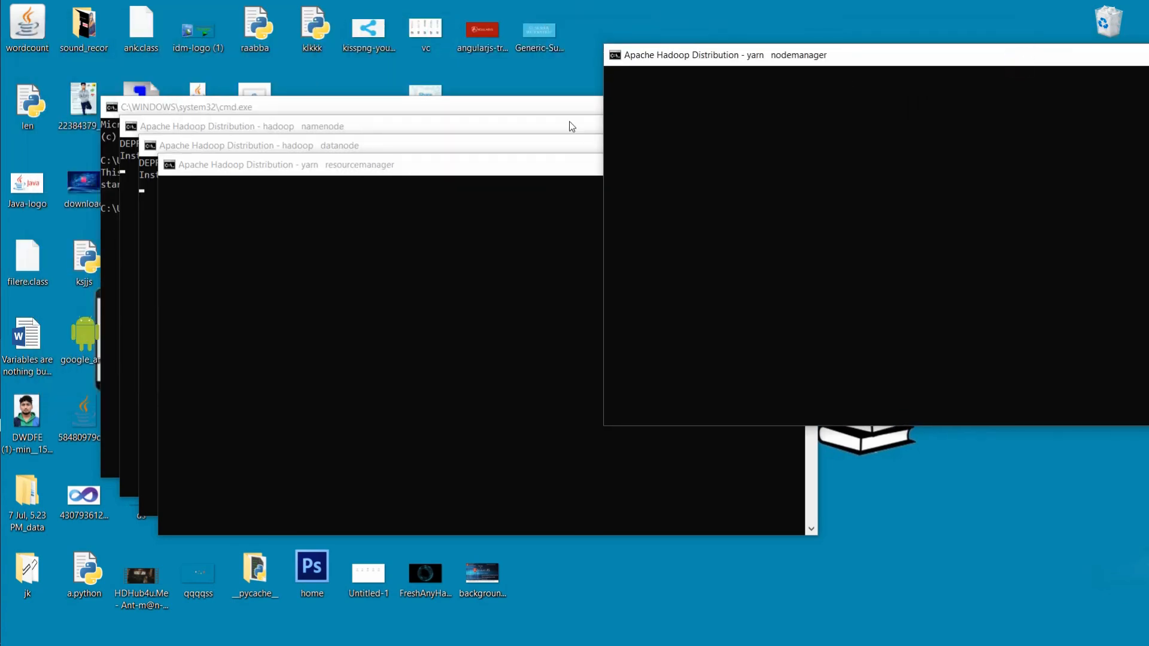
{"action": "left_click", "coordinate": [482, 170]}
{"action": "left_click_drag", "start_coordinate": [482, 169], "coordinate": [496, 385]}
{"action": "left_click", "coordinate": [421, 148]}
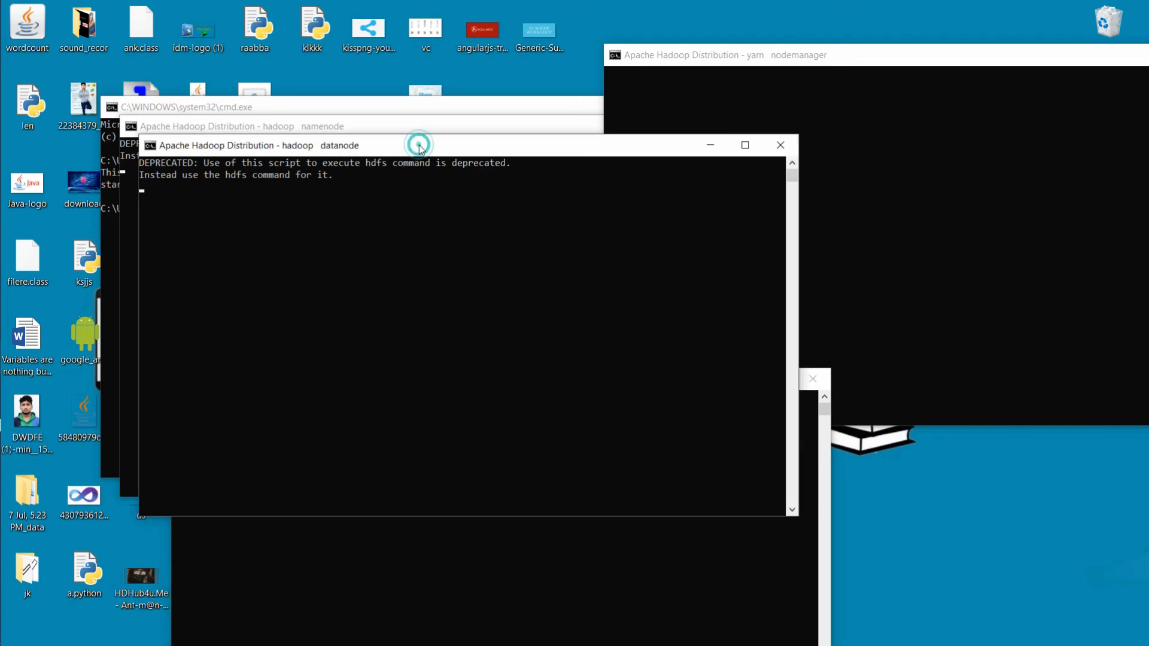
{"action": "left_click_drag", "start_coordinate": [419, 145], "coordinate": [91, 393]}
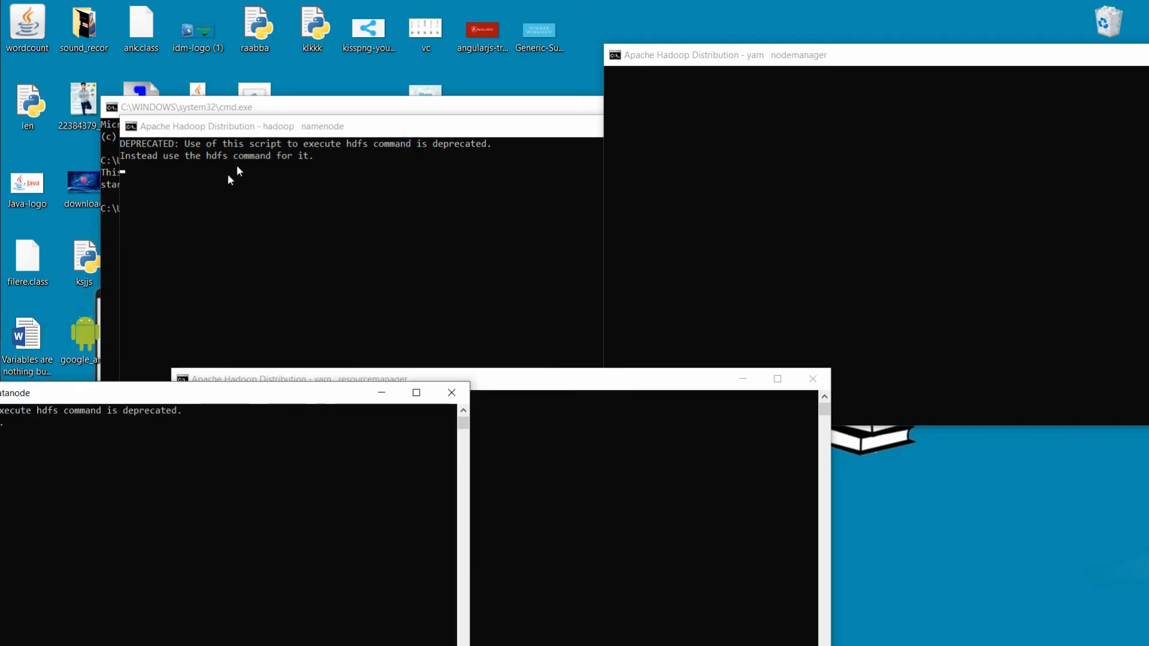
{"action": "left_click", "coordinate": [342, 127]}
{"action": "double_click", "coordinate": [343, 127]}
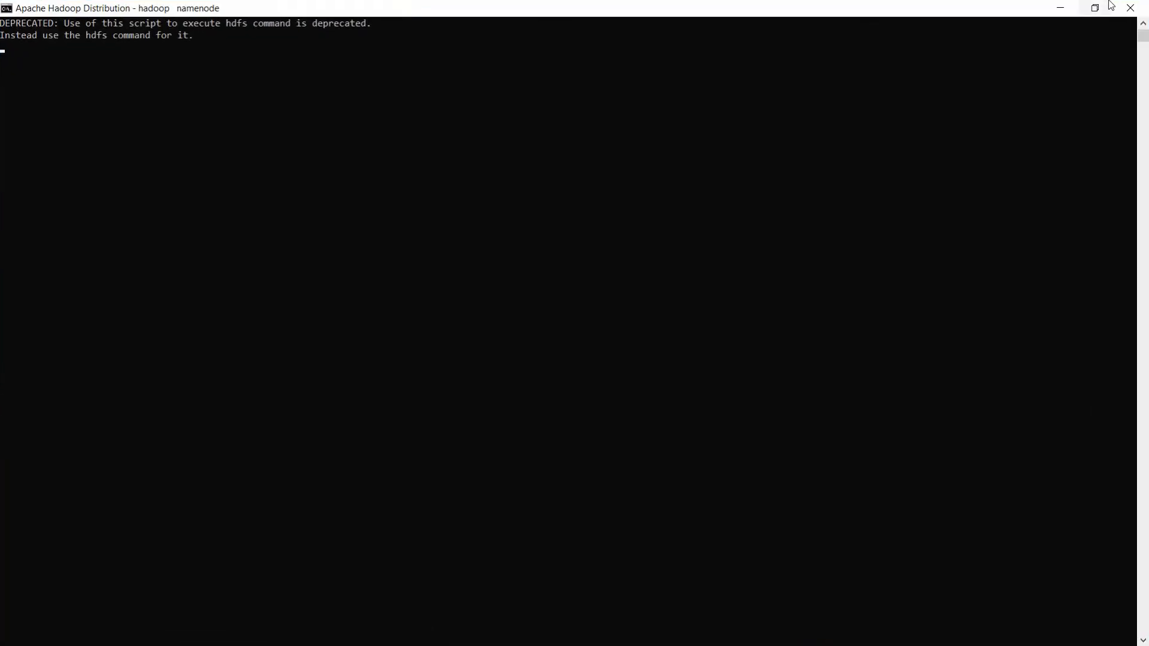